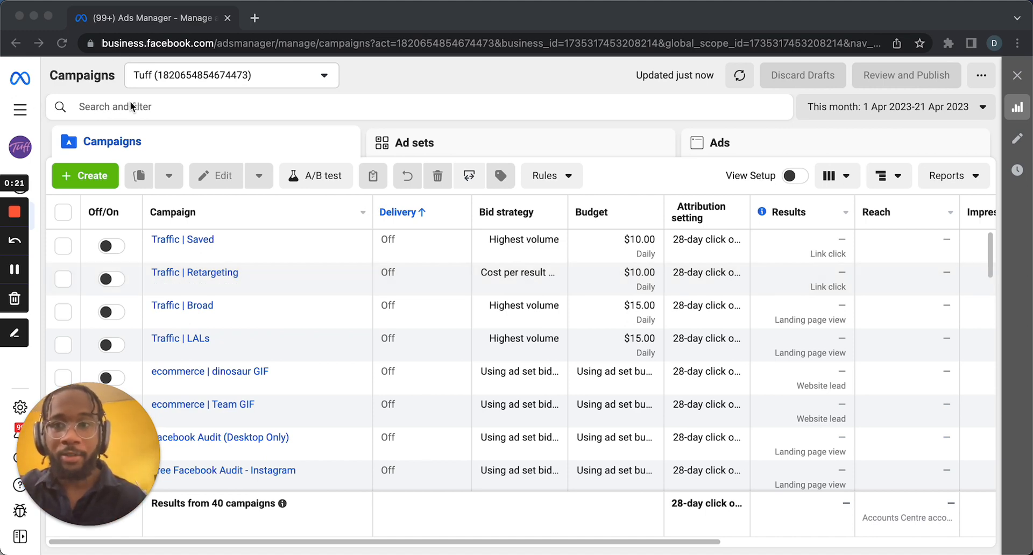
Open Events Manager from the tools menu and go to its Custom conversions page.
{"action": "left_click", "coordinate": [20, 111]}
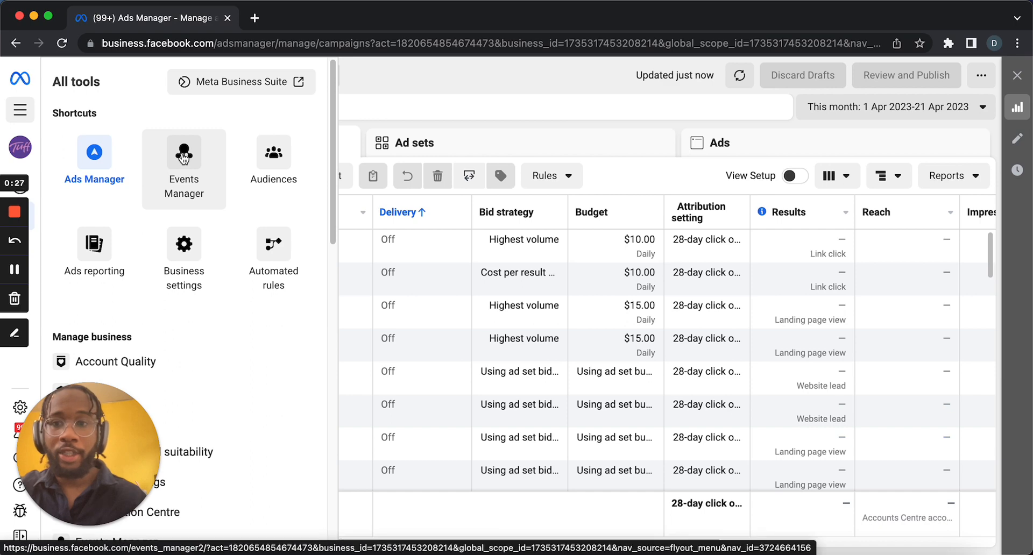
{"action": "left_click", "coordinate": [184, 156]}
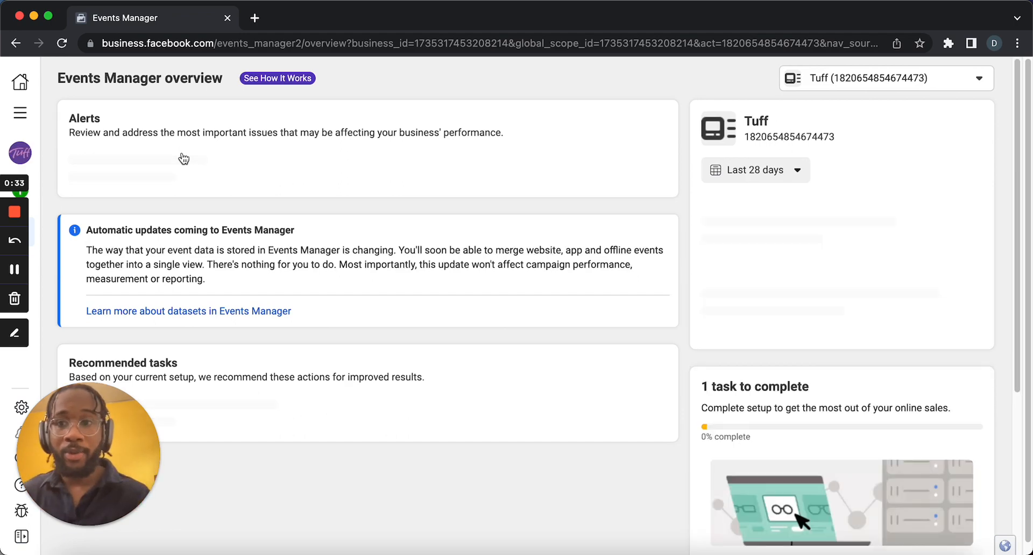
{"action": "mouse_move", "coordinate": [43, 264]}
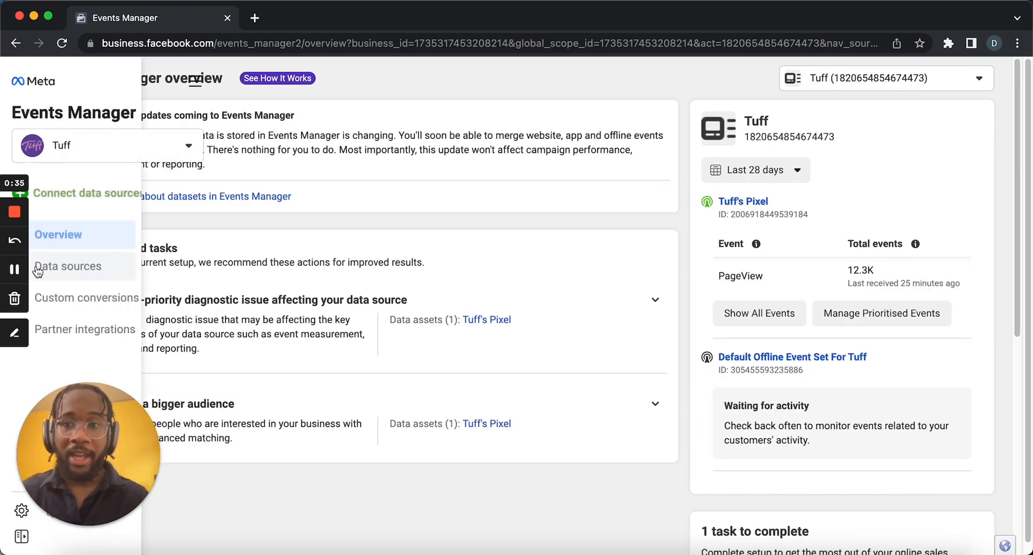
{"action": "left_click", "coordinate": [61, 295]}
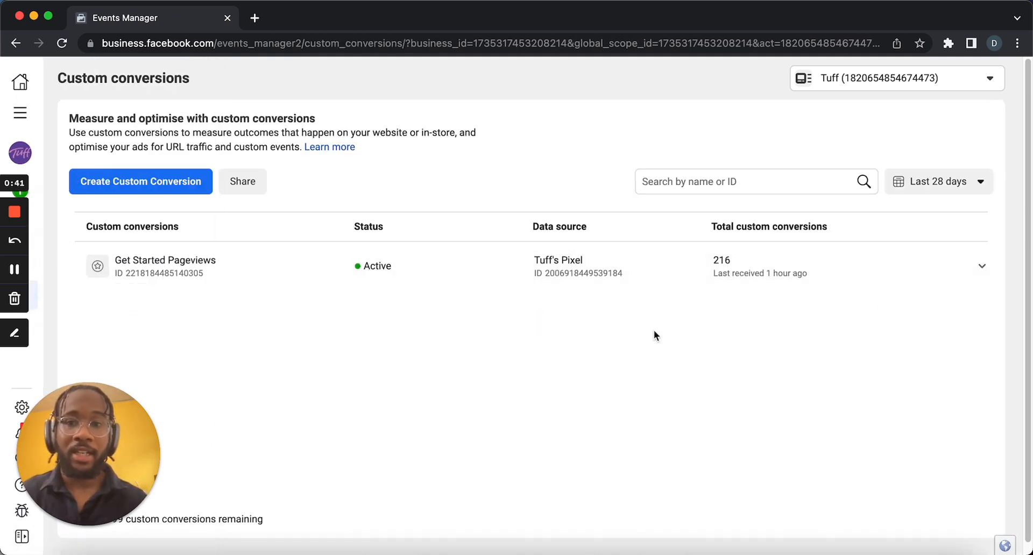
Start creating a new custom conversion and name it "Google Traffic".
{"action": "left_click", "coordinate": [173, 193]}
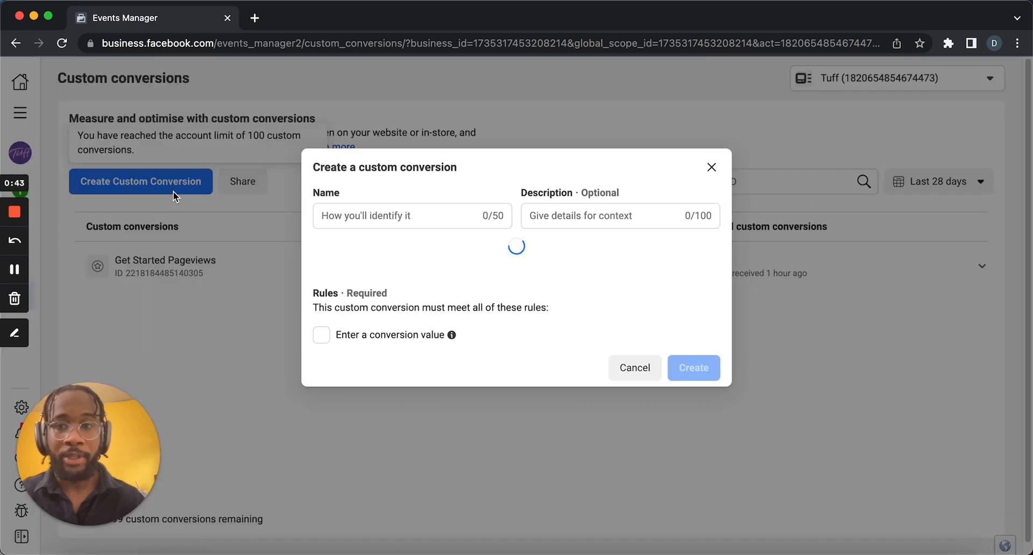
{"action": "left_click", "coordinate": [414, 142]}
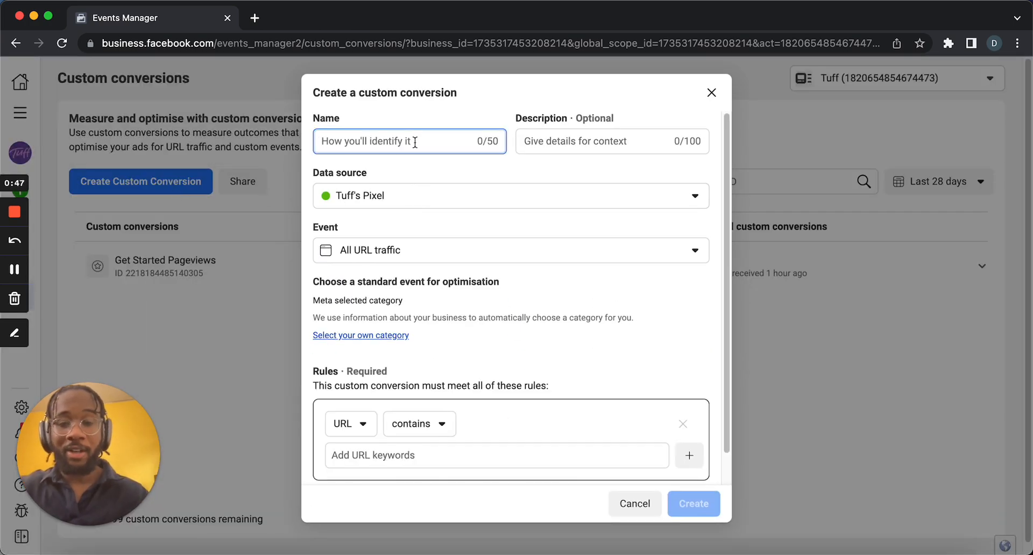
{"action": "type", "text": "Google Traff"}
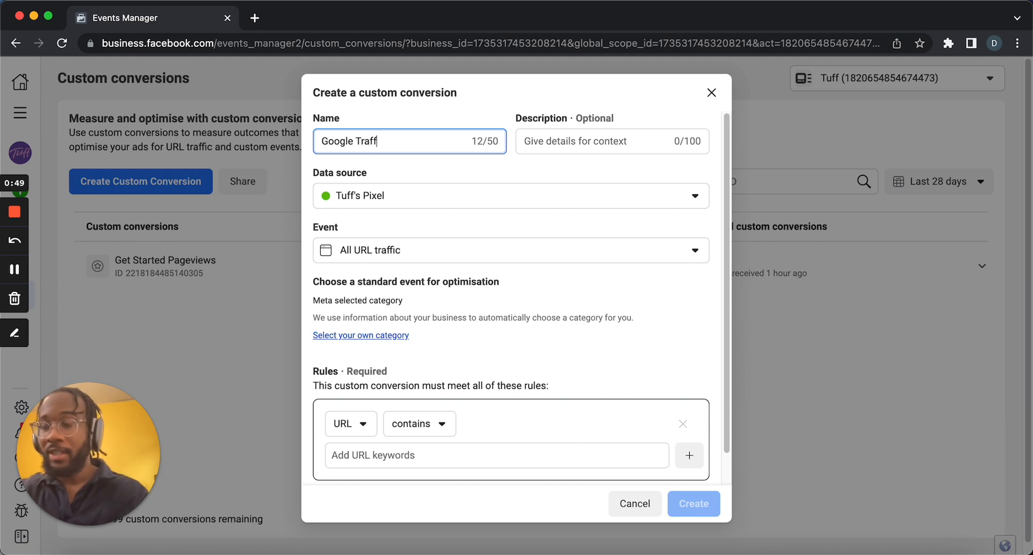
{"action": "type", "text": "ic"}
Enter the description "Traffic that came to the website from Google after Viewing an Ad".
{"action": "left_click", "coordinate": [615, 141]}
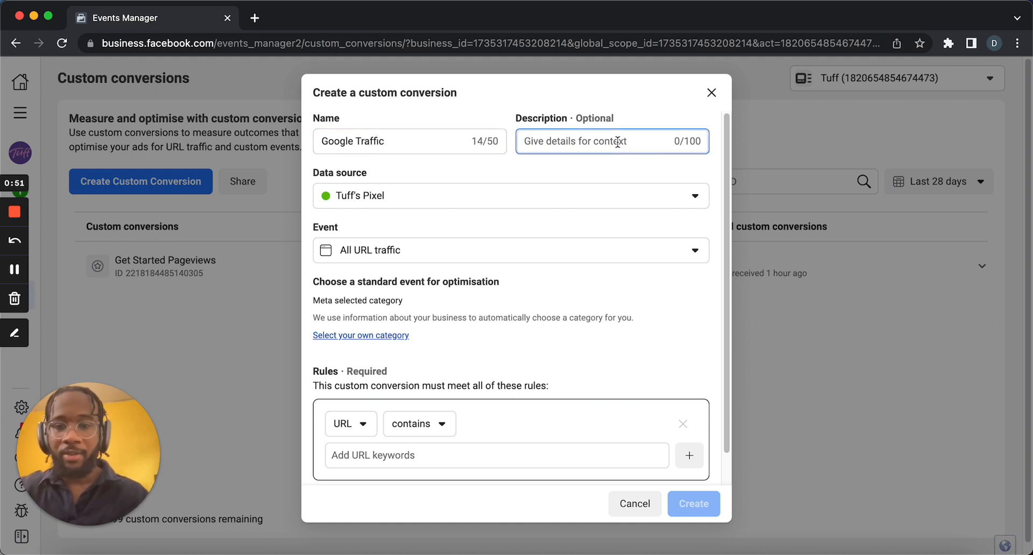
{"action": "type", "text": "Tra"}
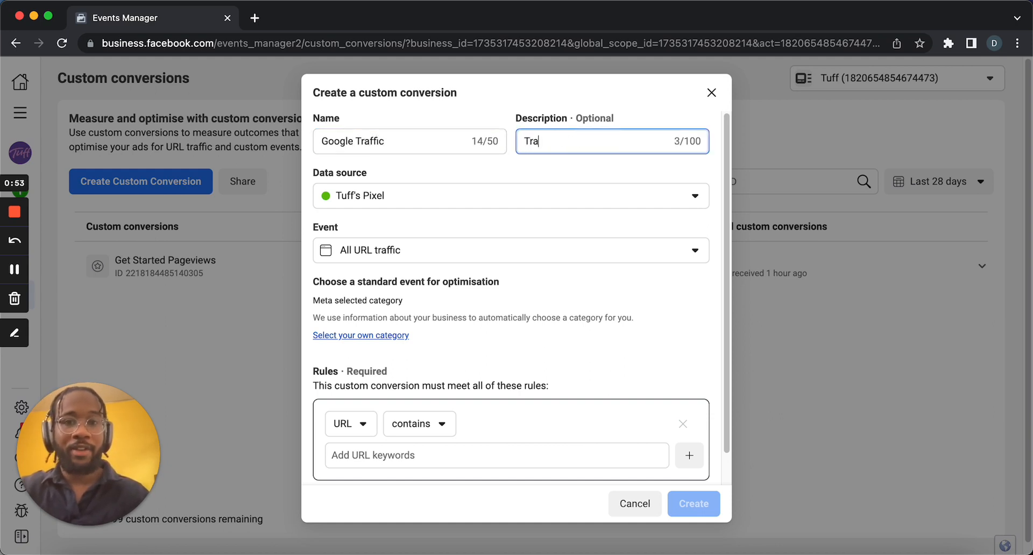
{"action": "type", "text": "ffic that "}
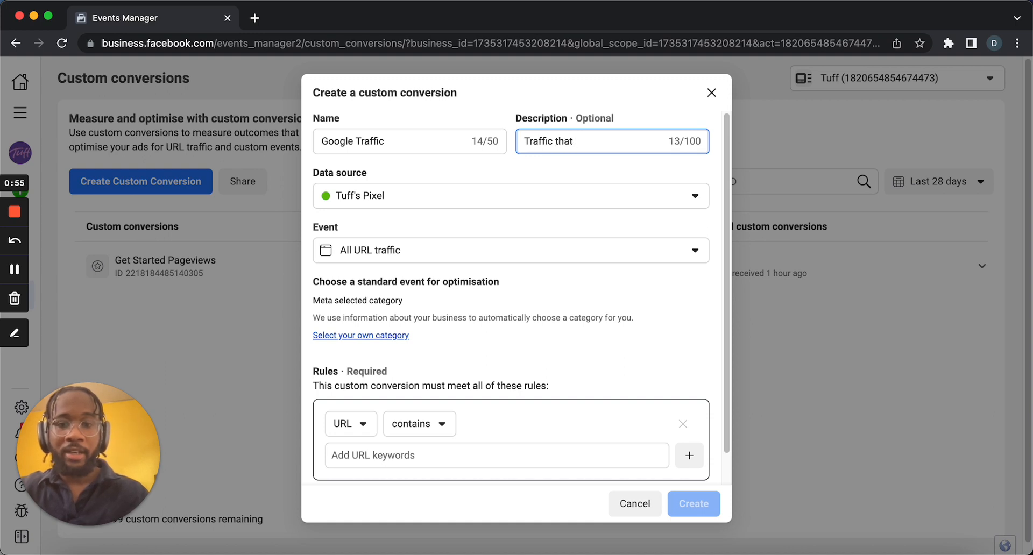
{"action": "type", "text": "came to the w"}
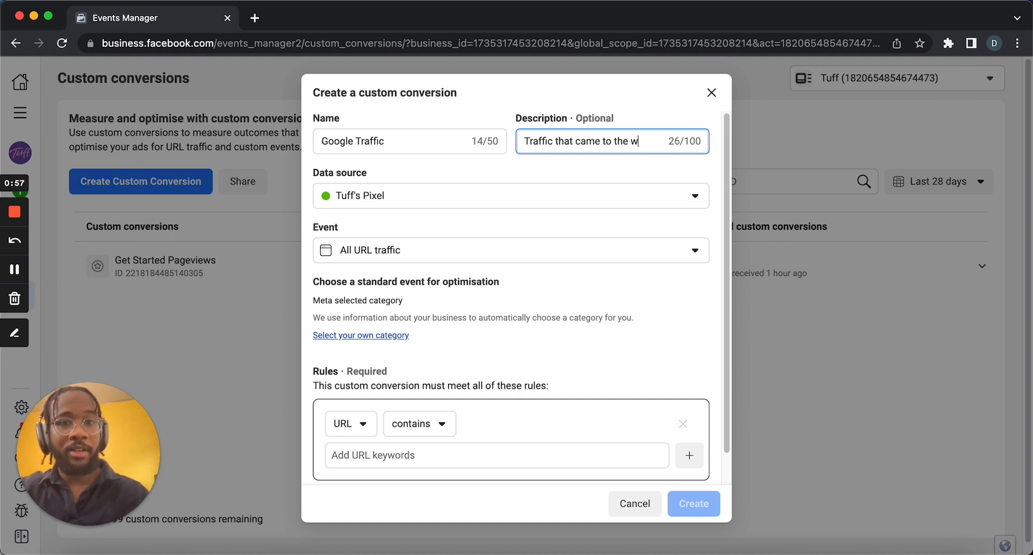
{"action": "type", "text": "ebsite from Goo"}
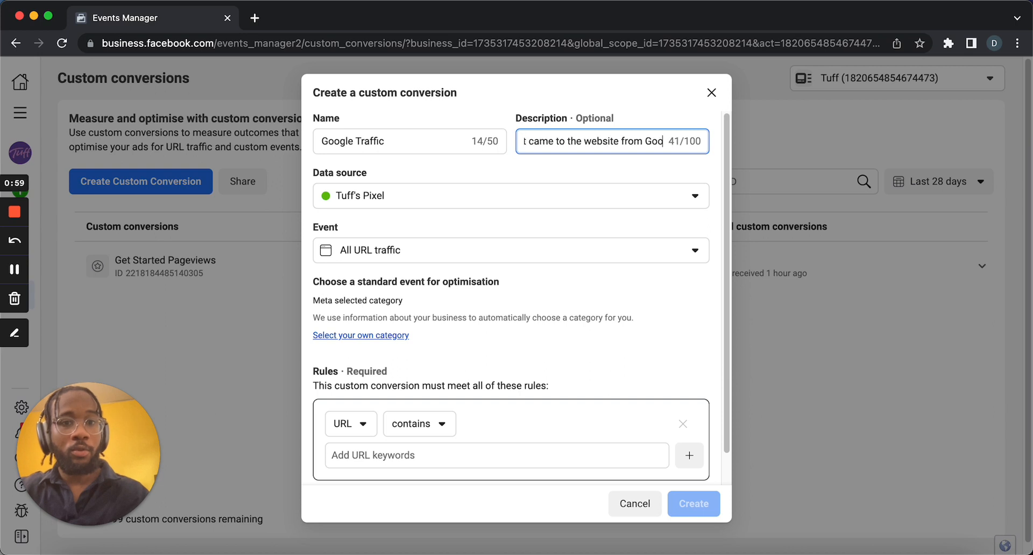
{"action": "type", "text": "gle after "}
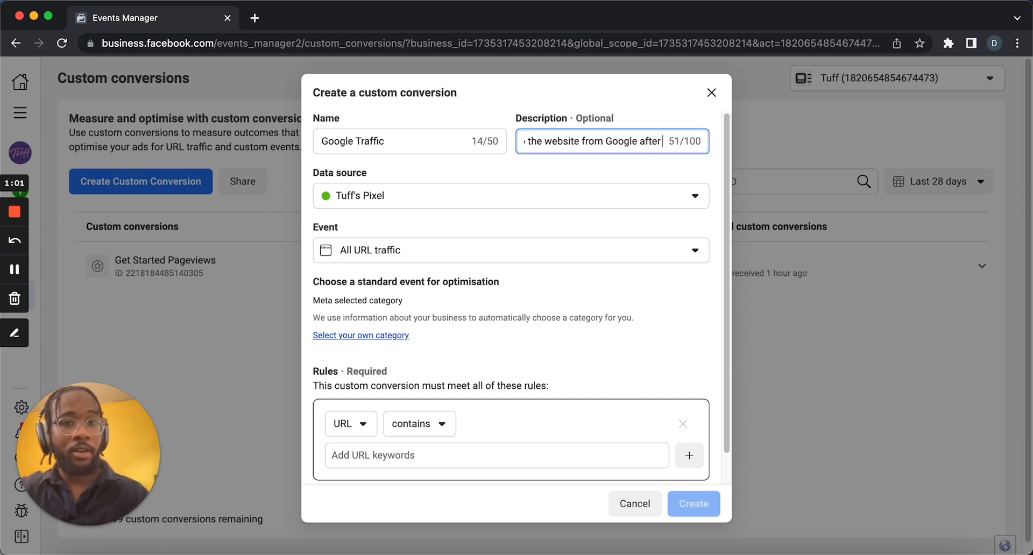
{"action": "type", "text": "Viewing an"}
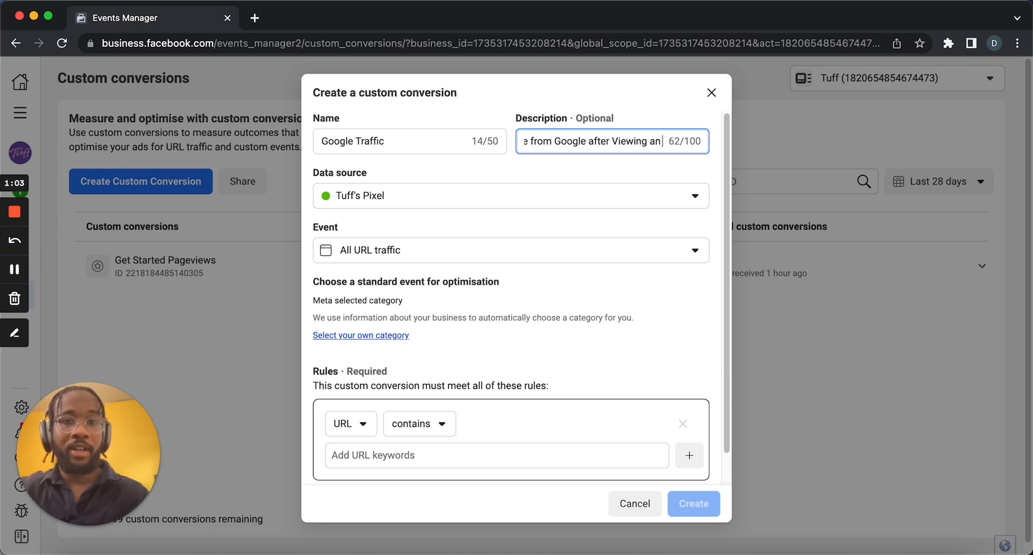
{"action": "type", "text": "Ad"}
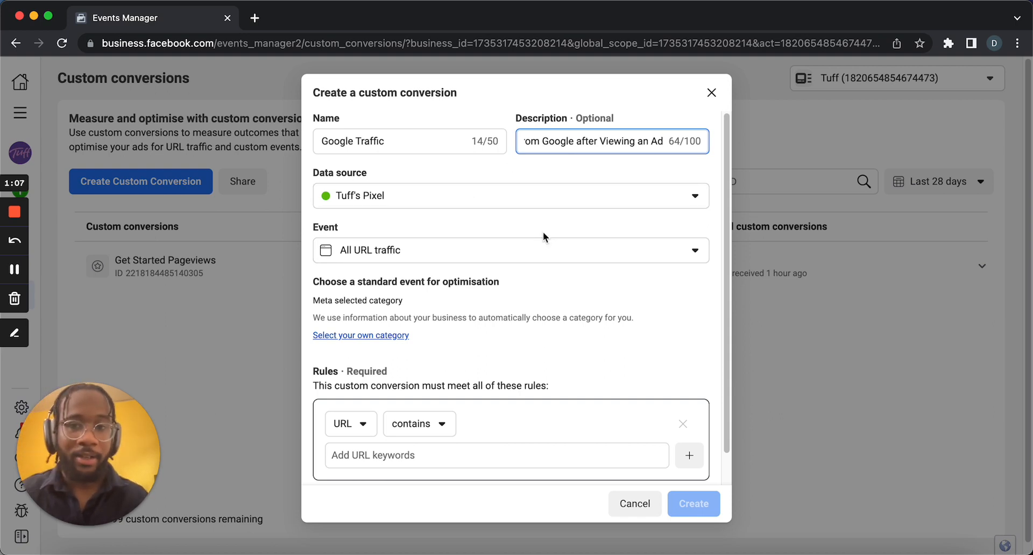
Review the available event options and the rule's filter type options without changing them.
{"action": "left_click", "coordinate": [444, 266]}
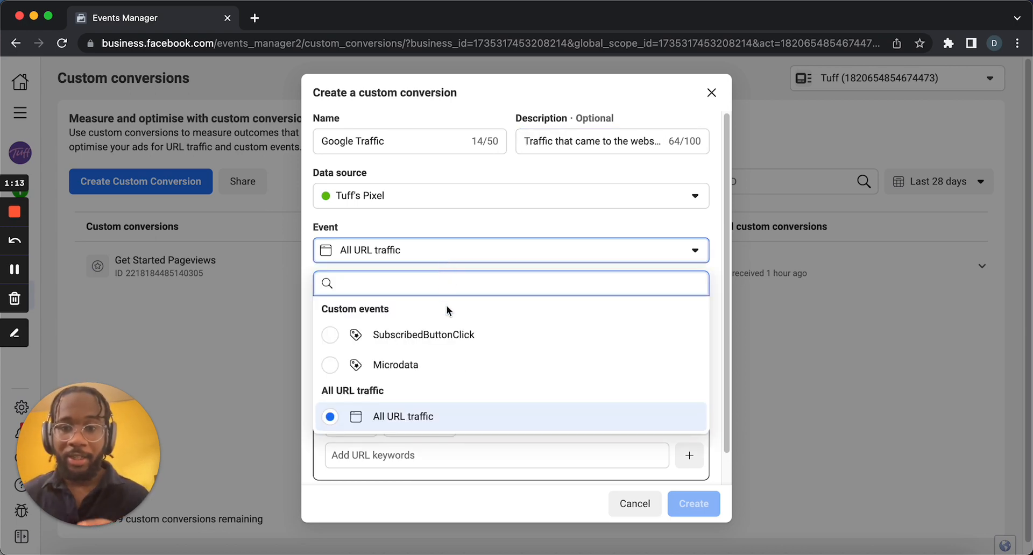
{"action": "left_click", "coordinate": [491, 225]}
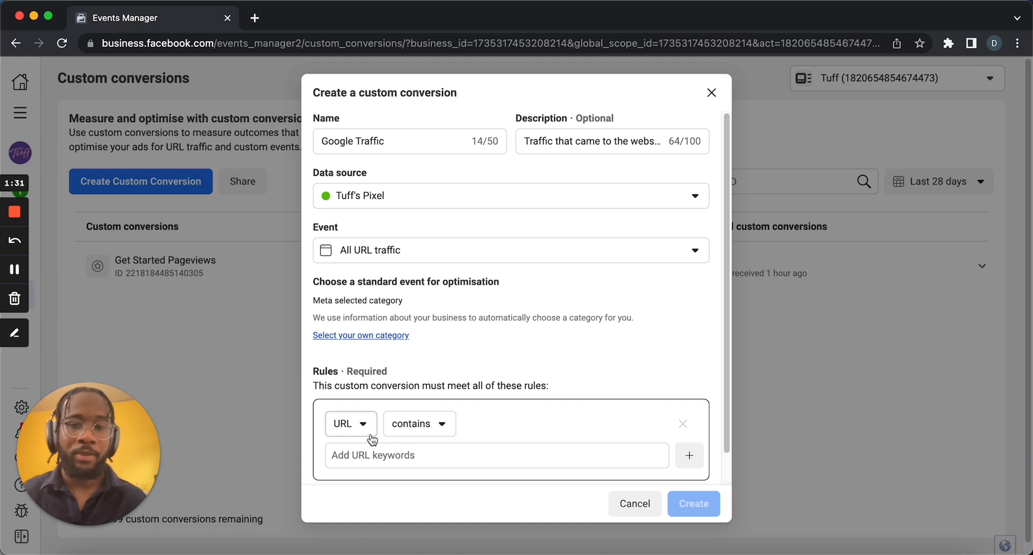
{"action": "scroll", "coordinate": [386, 409], "scroll_direction": "down", "scroll_amount": 2}
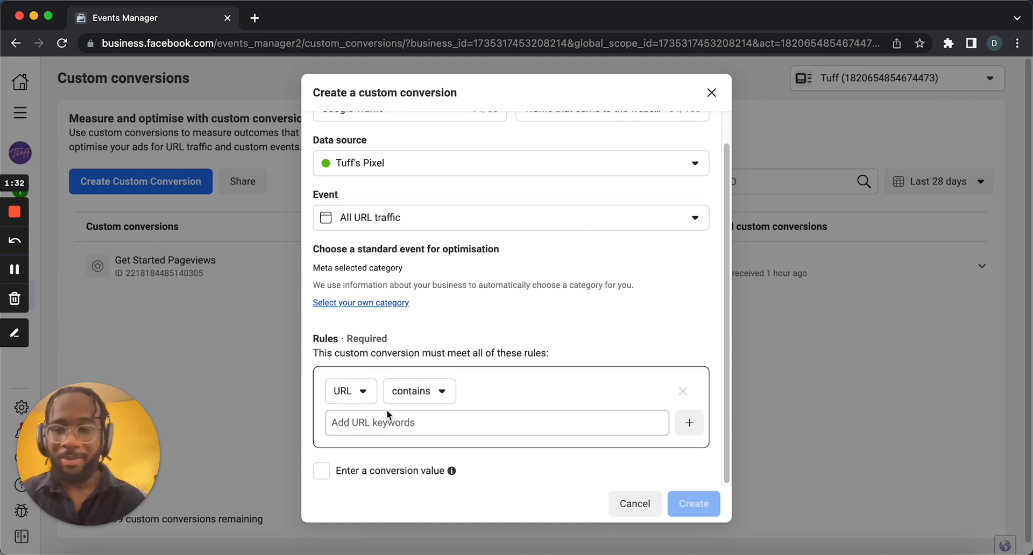
{"action": "left_click", "coordinate": [367, 394]}
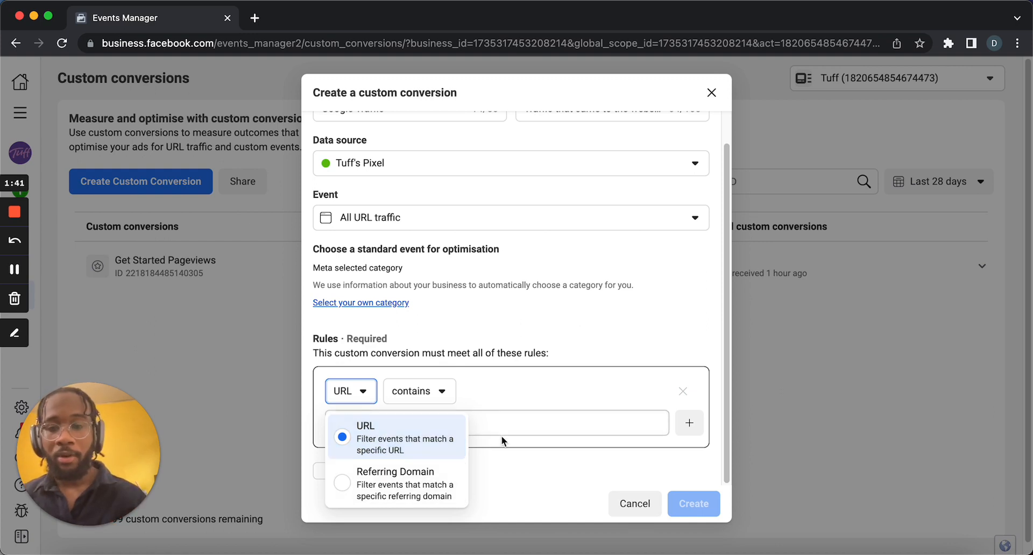
Enter the URL rule keyword utm_campaign=google+Search.
{"action": "left_click", "coordinate": [511, 425]}
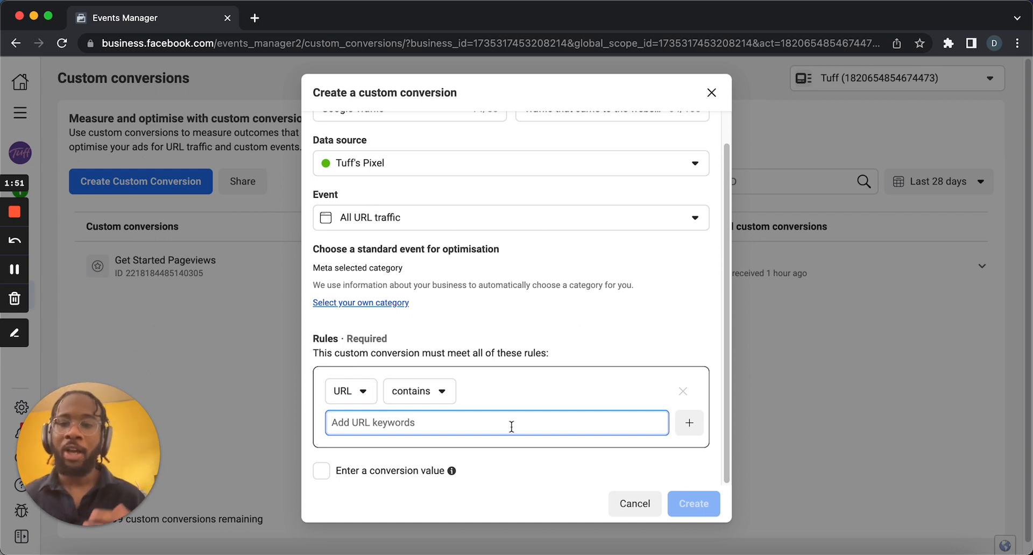
{"action": "type", "text": "utn"}
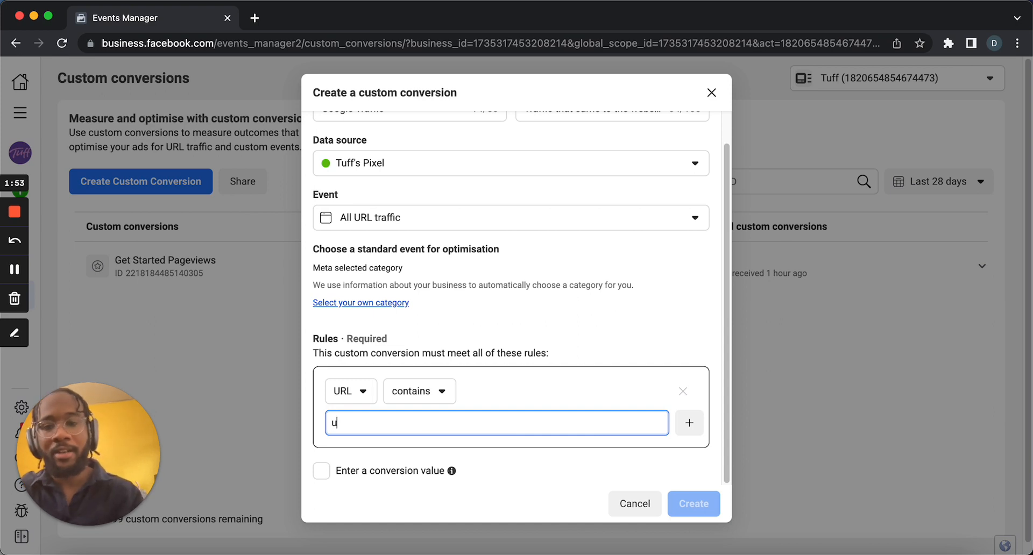
{"action": "key", "text": "BackSpace"}
{"action": "key", "text": "BackSpace"}
{"action": "type", "text": "tm_"}
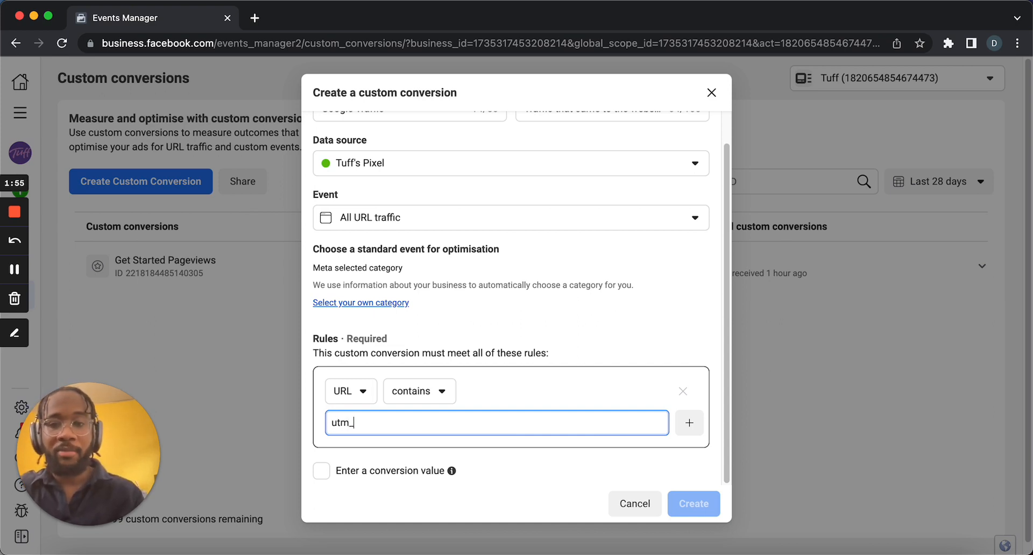
{"action": "type", "text": "campaigh="}
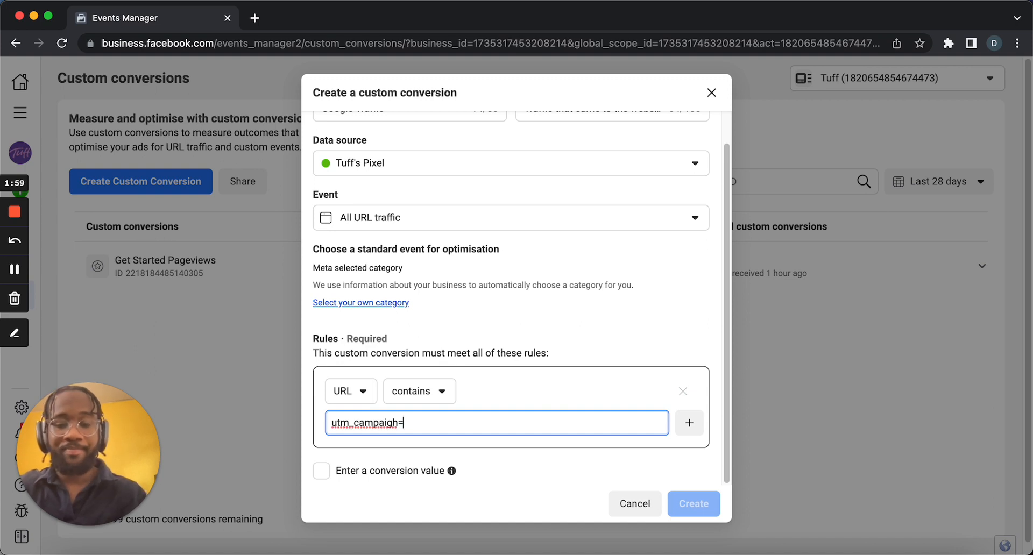
{"action": "key", "text": "BackSpace"}
{"action": "key", "text": "BackSpace"}
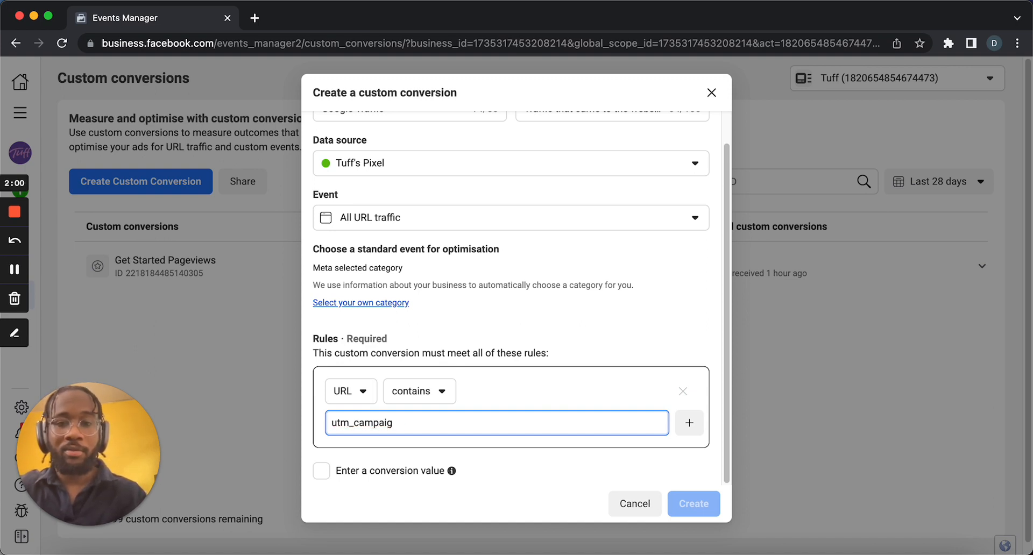
{"action": "type", "text": "n="}
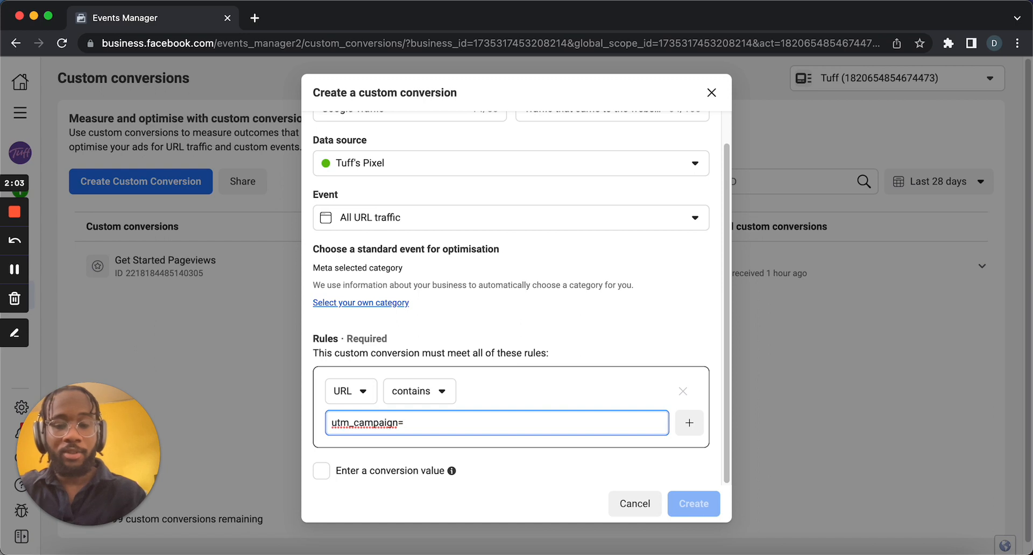
{"action": "type", "text": "goo"}
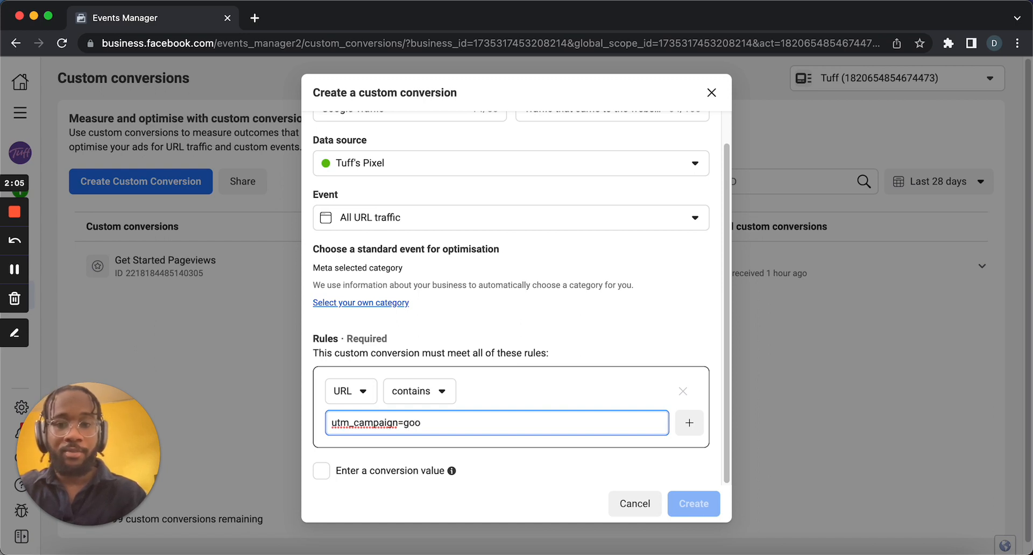
{"action": "type", "text": "gle+S"}
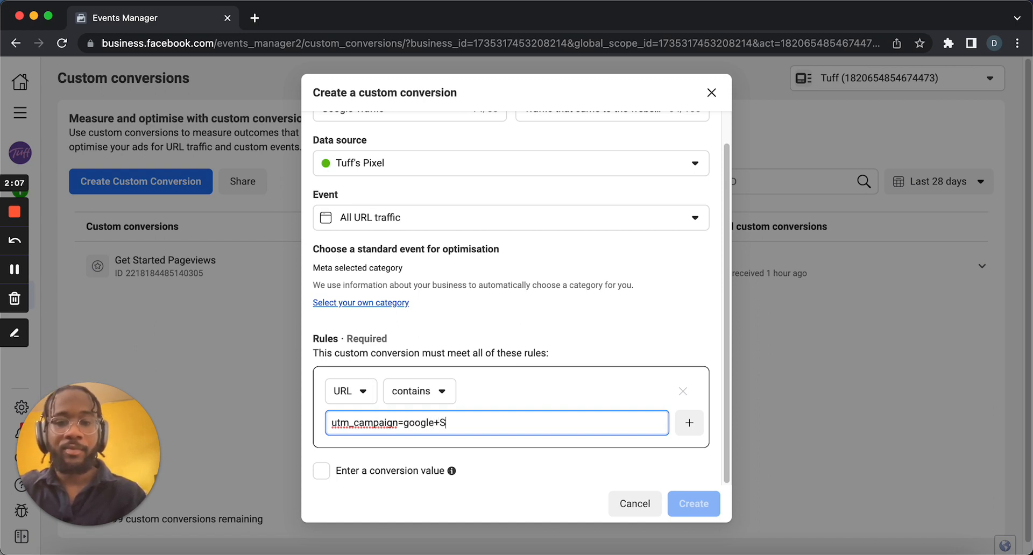
{"action": "type", "text": "earch"}
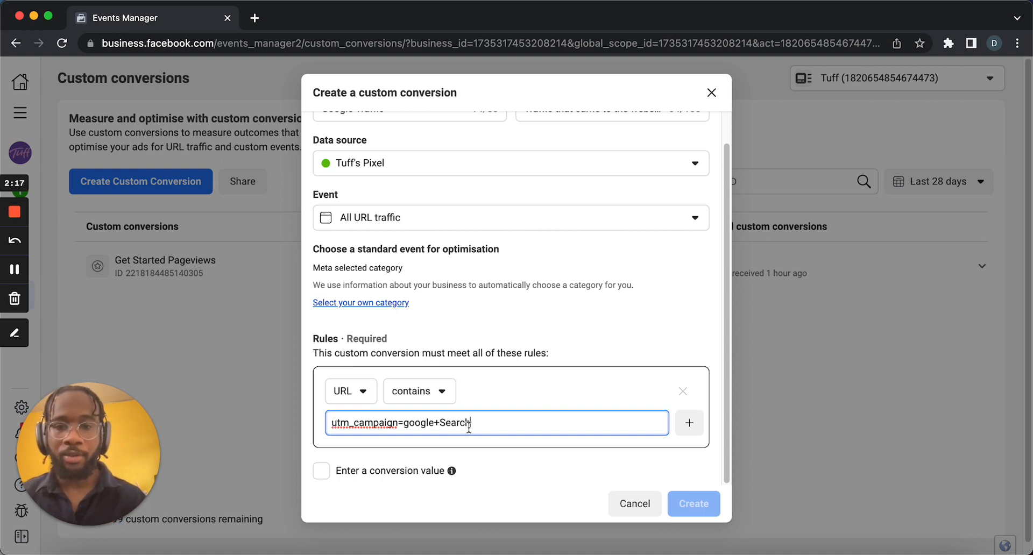
Change the URL rule keyword to utm_medium=CPC.
{"action": "left_click_drag", "start_coordinate": [468, 425], "coordinate": [355, 423]}
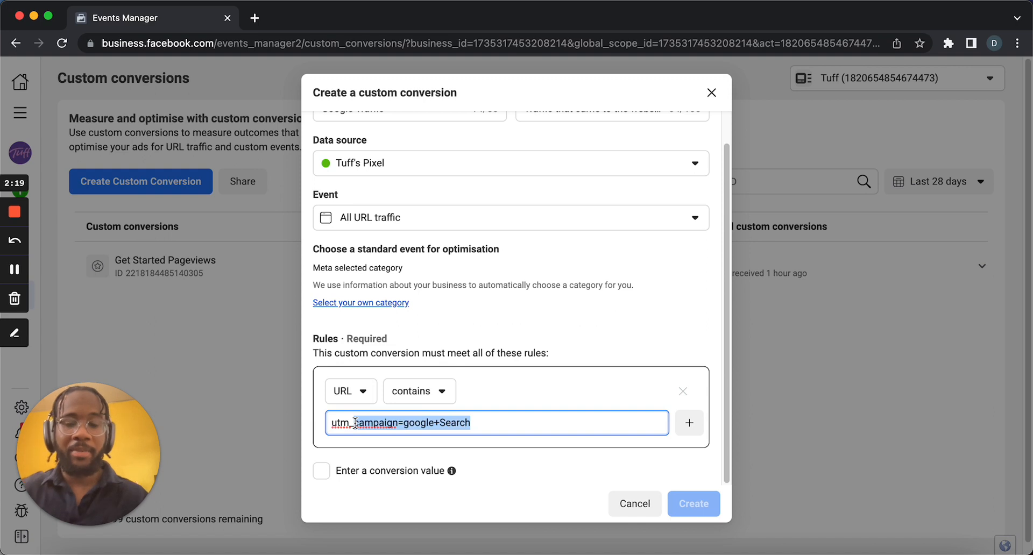
{"action": "type", "text": "medium"}
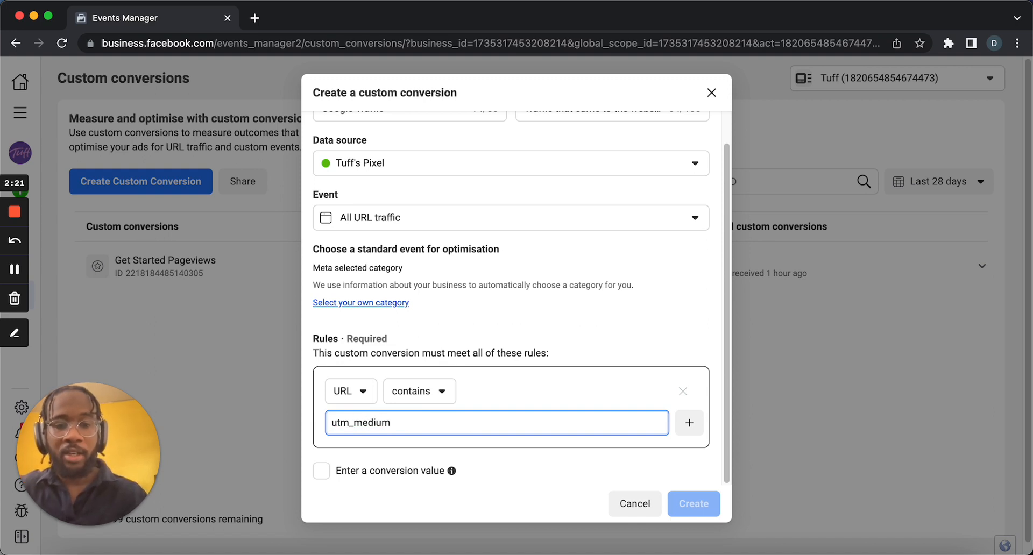
{"action": "type", "text": "=CPC"}
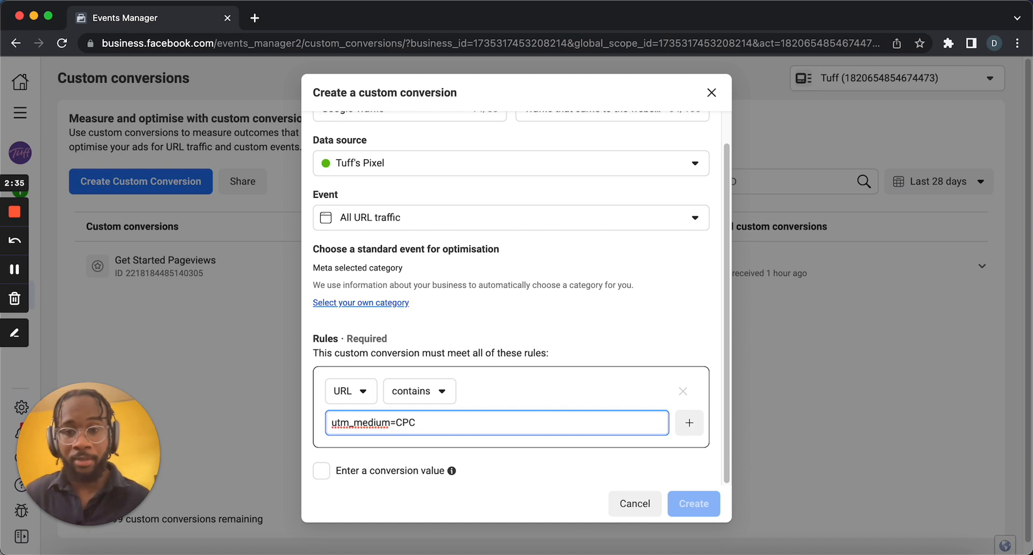
Switch the rule to Referring Domain contains and add the keyword google.
{"action": "left_click", "coordinate": [363, 402]}
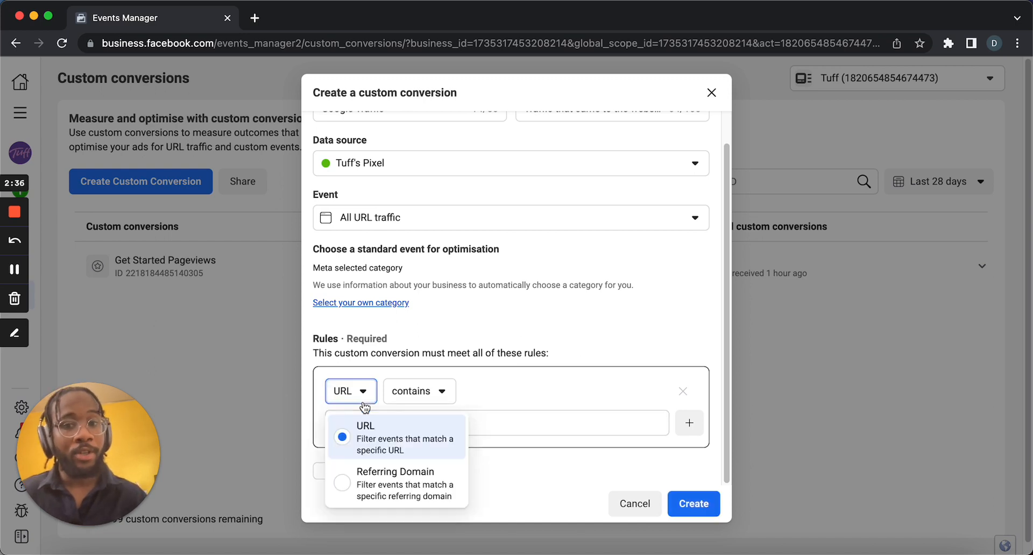
{"action": "left_click", "coordinate": [396, 487]}
{"action": "left_click", "coordinate": [431, 422]}
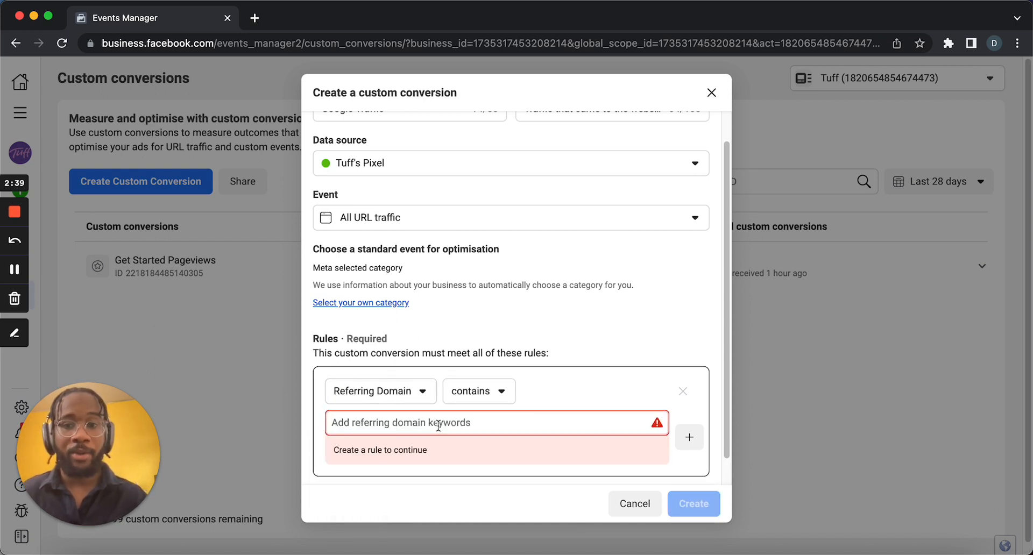
{"action": "type", "text": "google"}
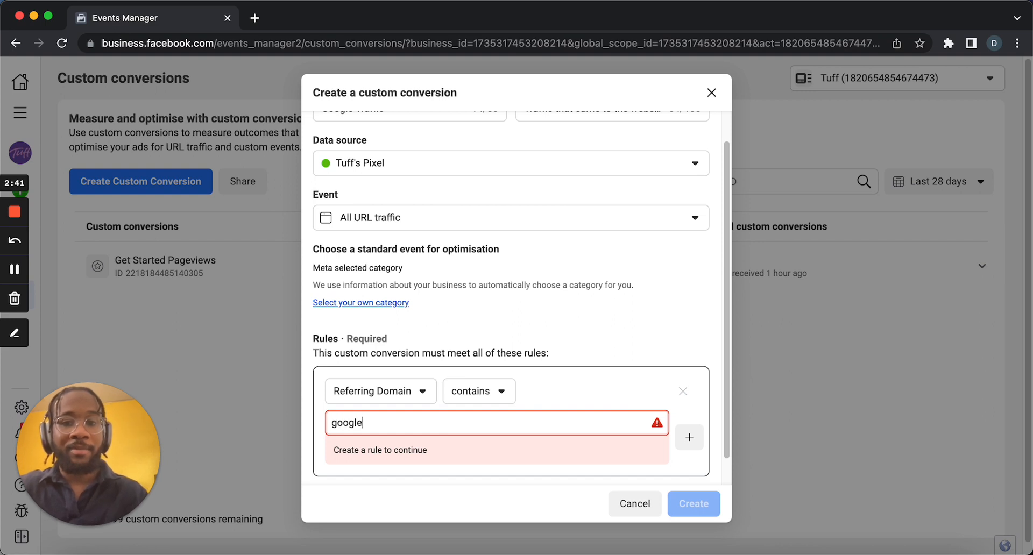
{"action": "key", "text": "Return"}
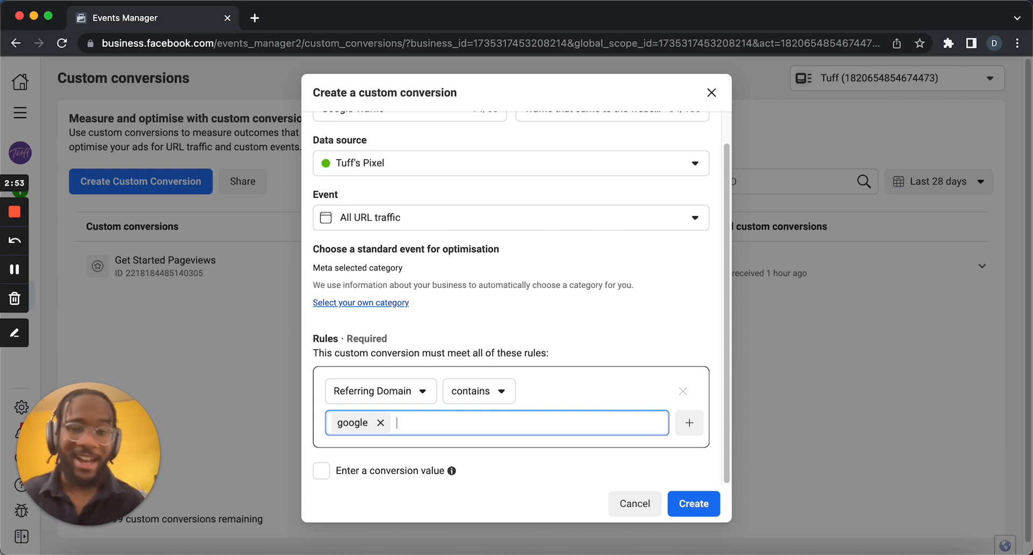
Create the Google Traffic custom conversion with its Referring Domain rule and close the success dialog.
{"action": "left_click", "coordinate": [379, 401]}
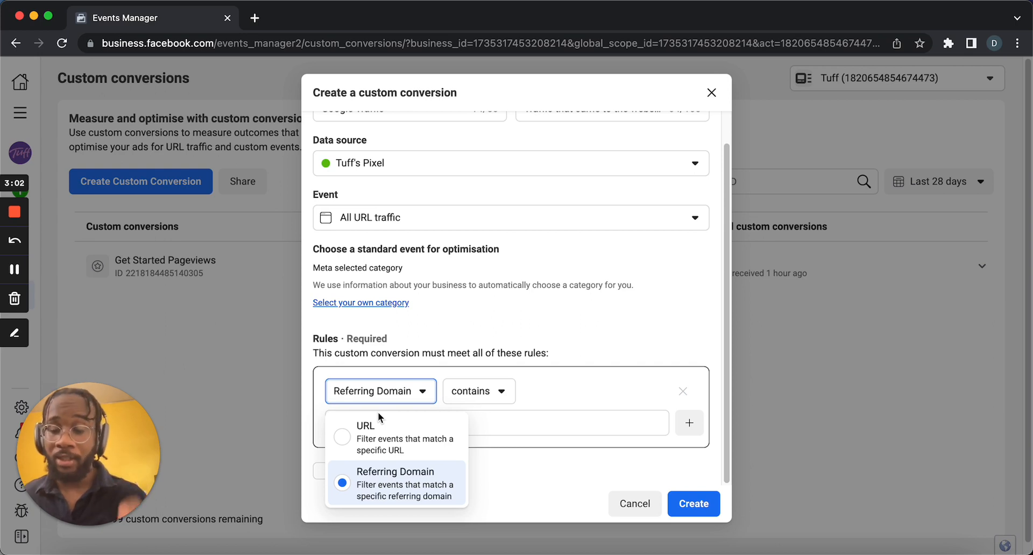
{"action": "left_click", "coordinate": [615, 347]}
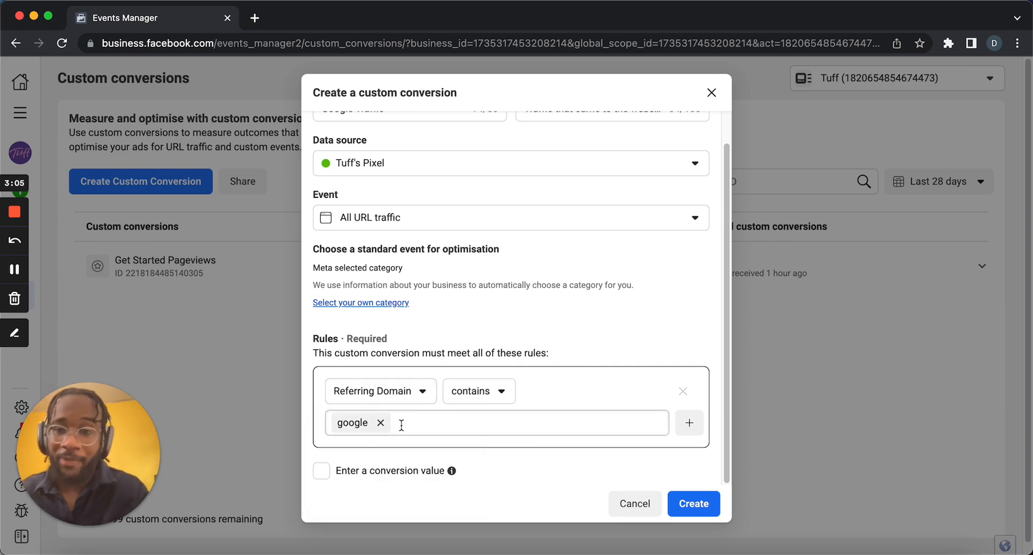
{"action": "scroll", "coordinate": [592, 438], "scroll_direction": "down", "scroll_amount": 1}
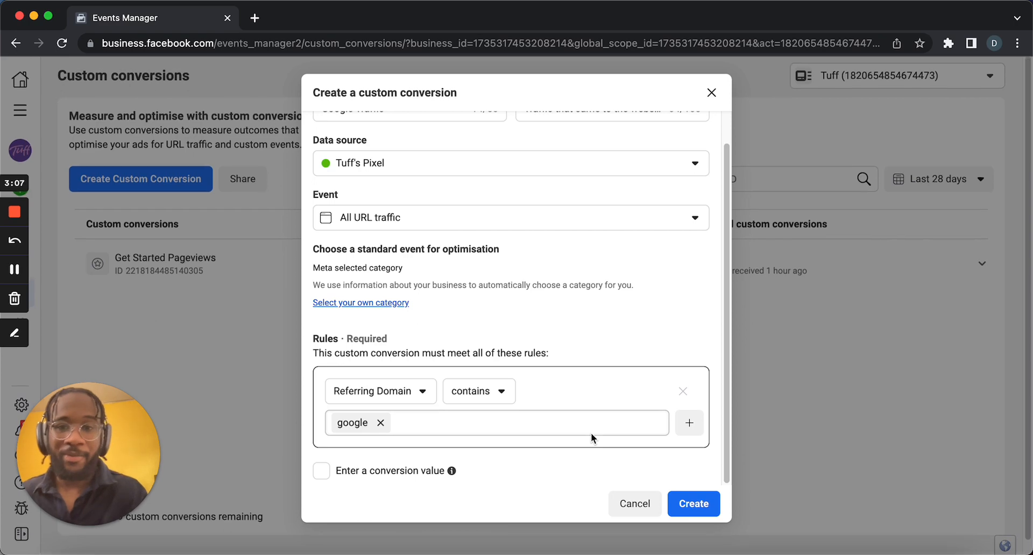
{"action": "left_click", "coordinate": [690, 507]}
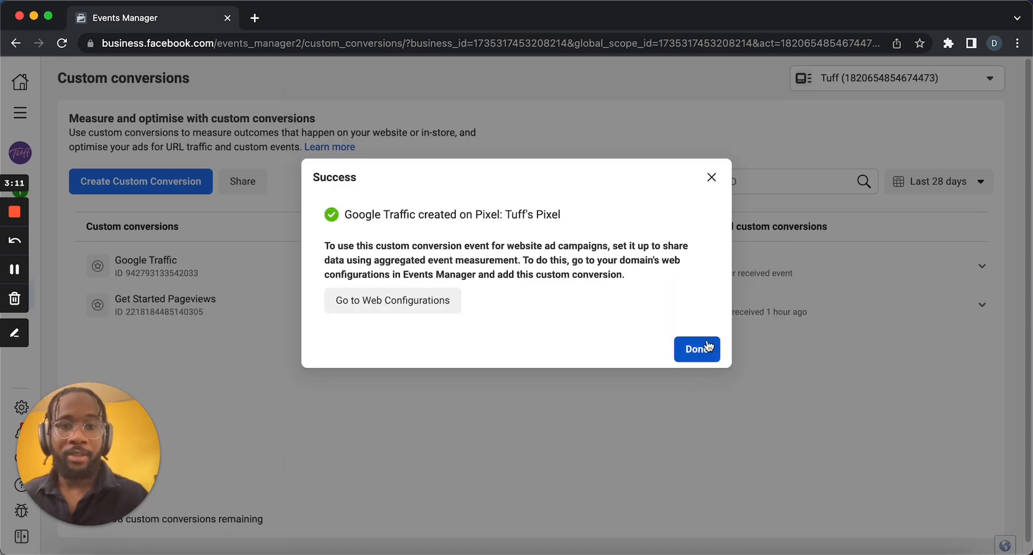
{"action": "left_click", "coordinate": [708, 346]}
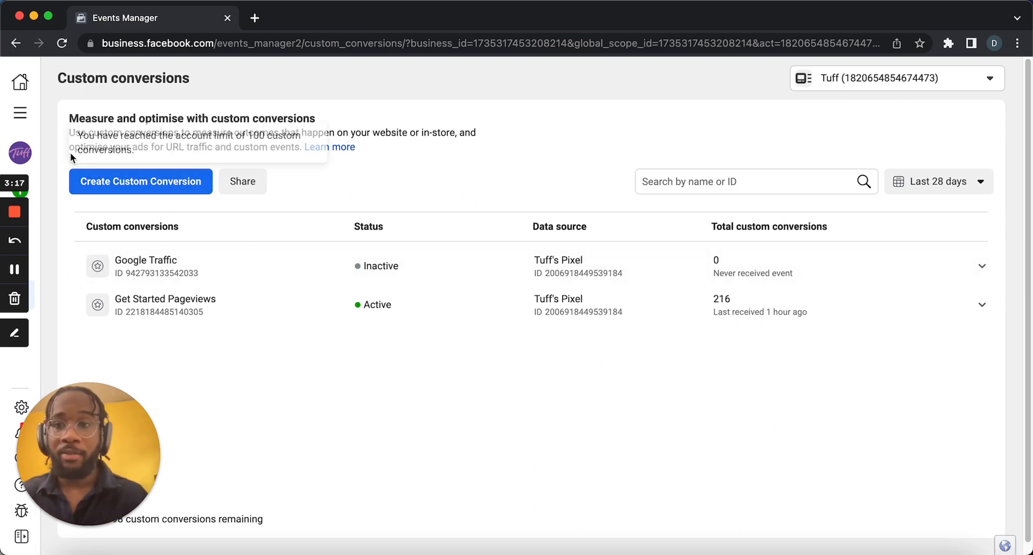
Switch to Ads Manager and open the campaigns list.
{"action": "left_click", "coordinate": [32, 120]}
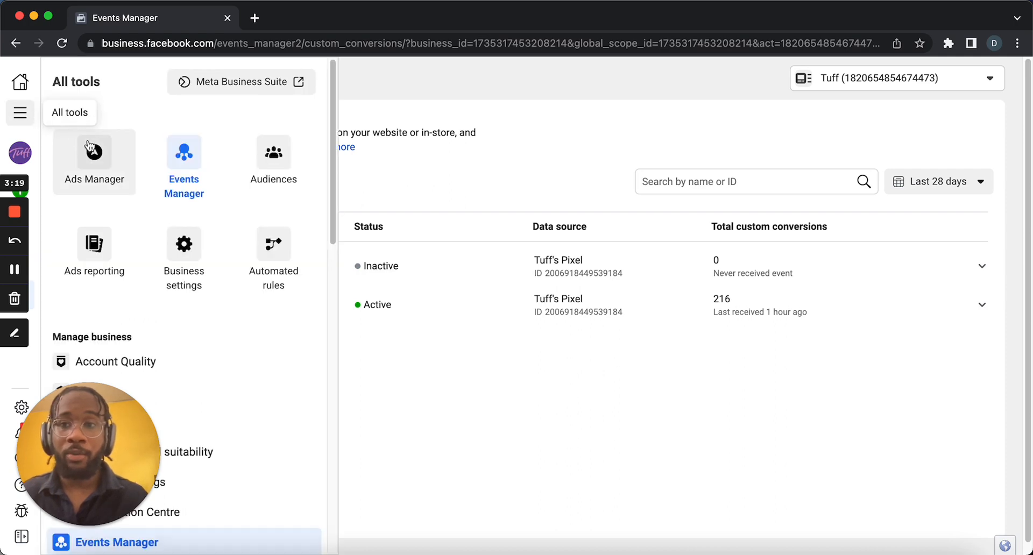
{"action": "left_click", "coordinate": [91, 148]}
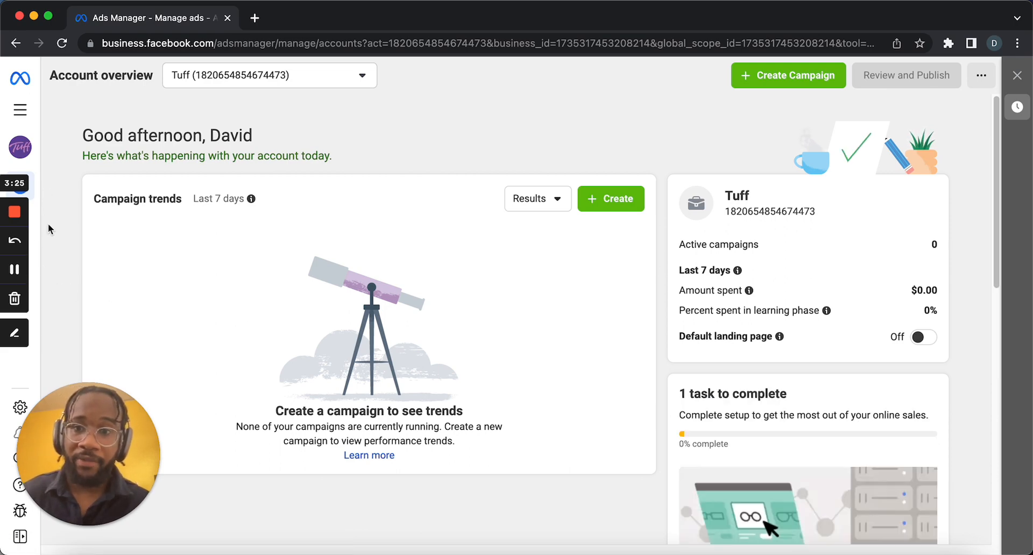
{"action": "scroll", "coordinate": [289, 221], "scroll_direction": "down", "scroll_amount": 10}
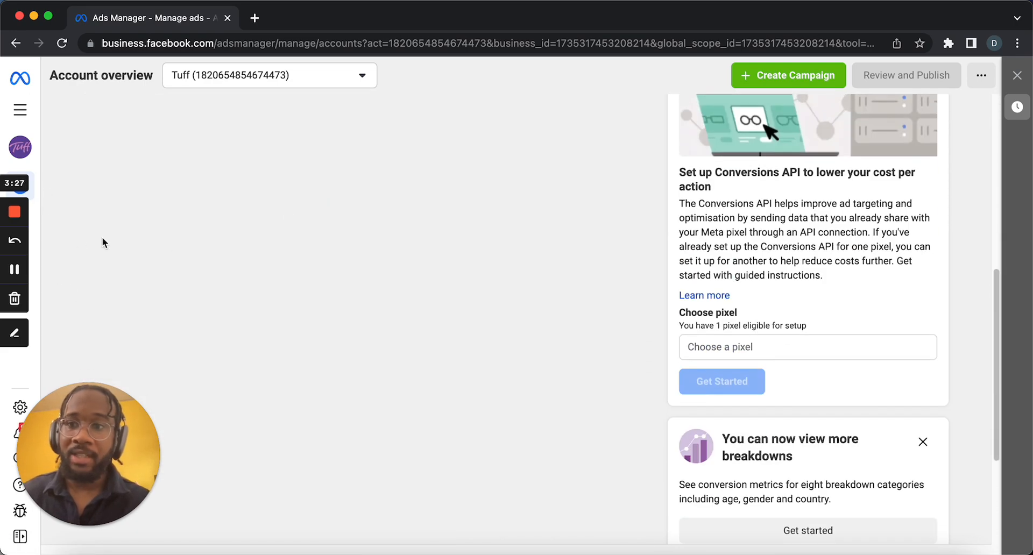
{"action": "left_click", "coordinate": [33, 215]}
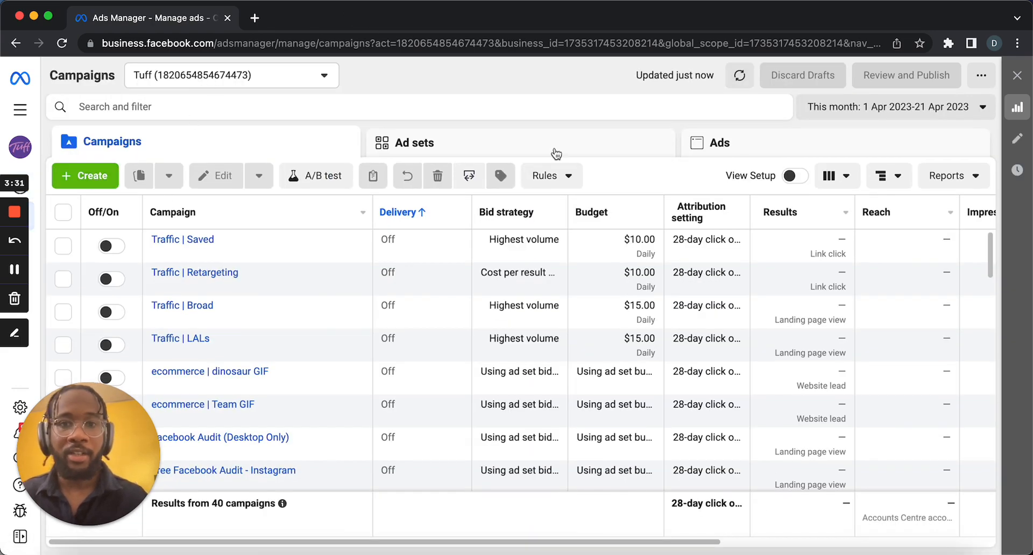
Open Customise Columns and start a new custom metric named Go To Google Rate.
{"action": "left_click", "coordinate": [834, 187]}
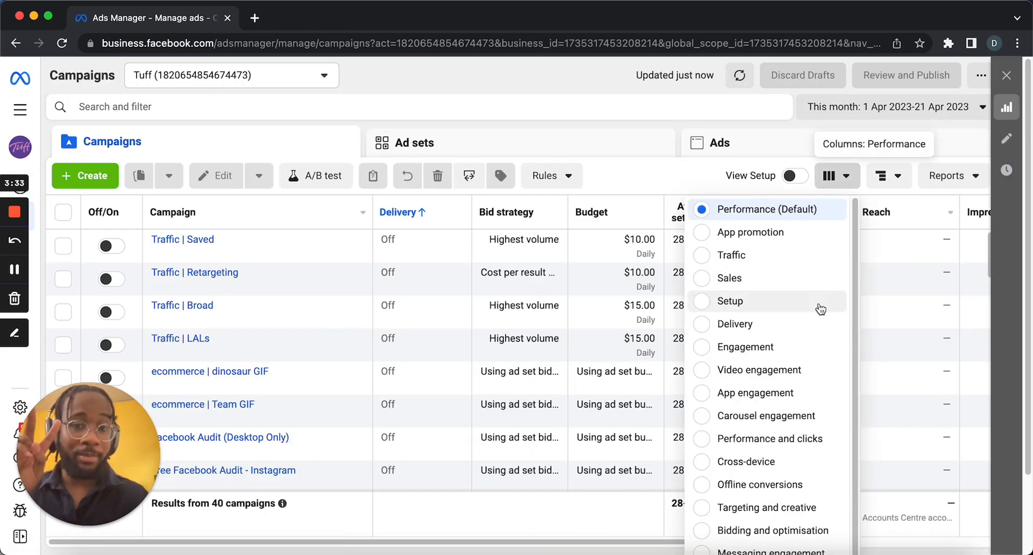
{"action": "scroll", "coordinate": [769, 322], "scroll_direction": "down", "scroll_amount": 5}
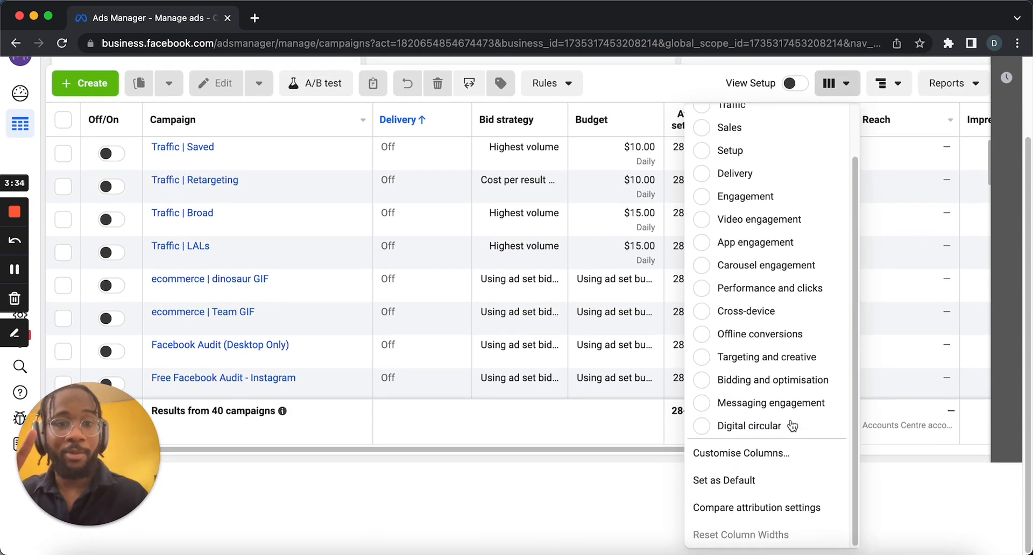
{"action": "left_click", "coordinate": [775, 455]}
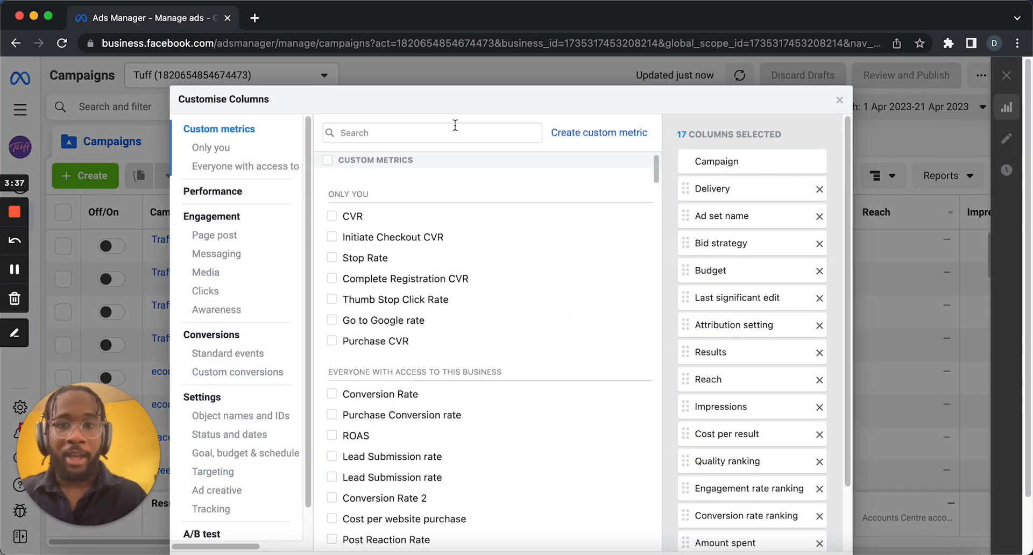
{"action": "left_click", "coordinate": [586, 131]}
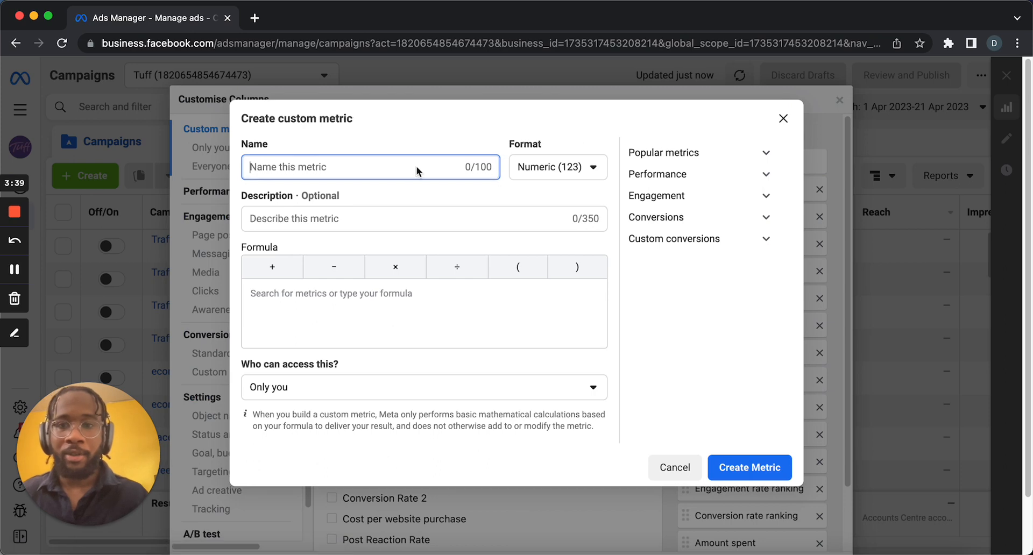
{"action": "type", "text": "Go"}
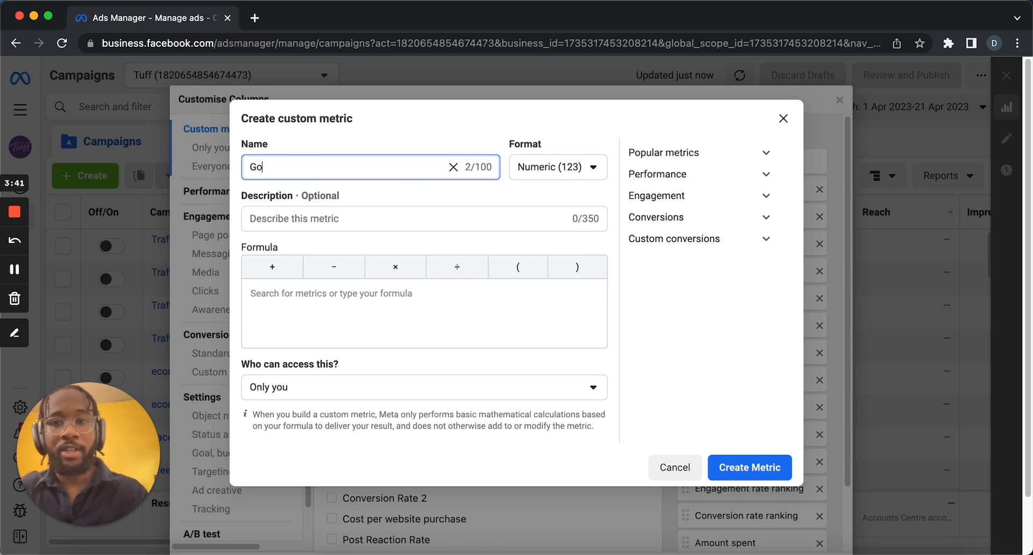
{"action": "type", "text": " To Google"}
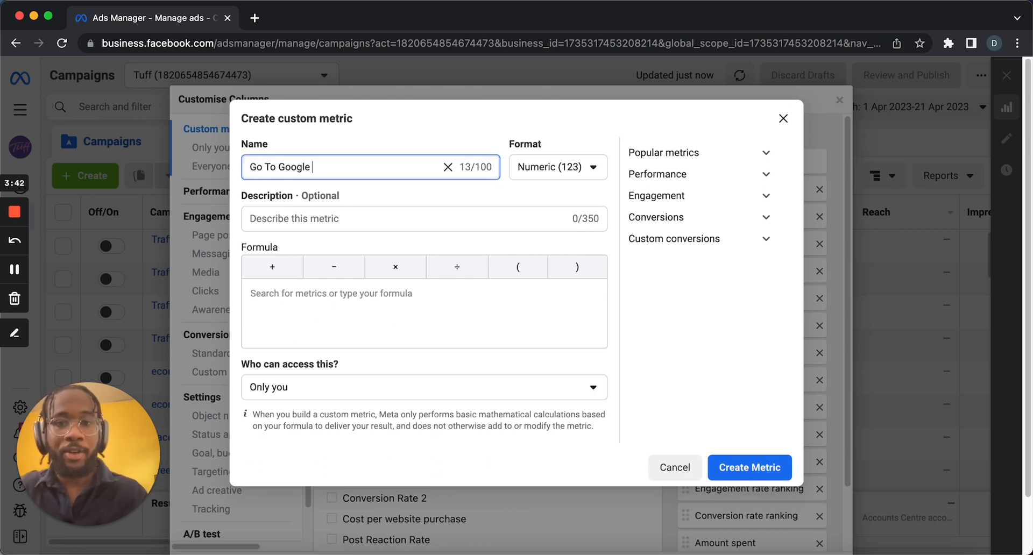
{"action": "type", "text": " M"}
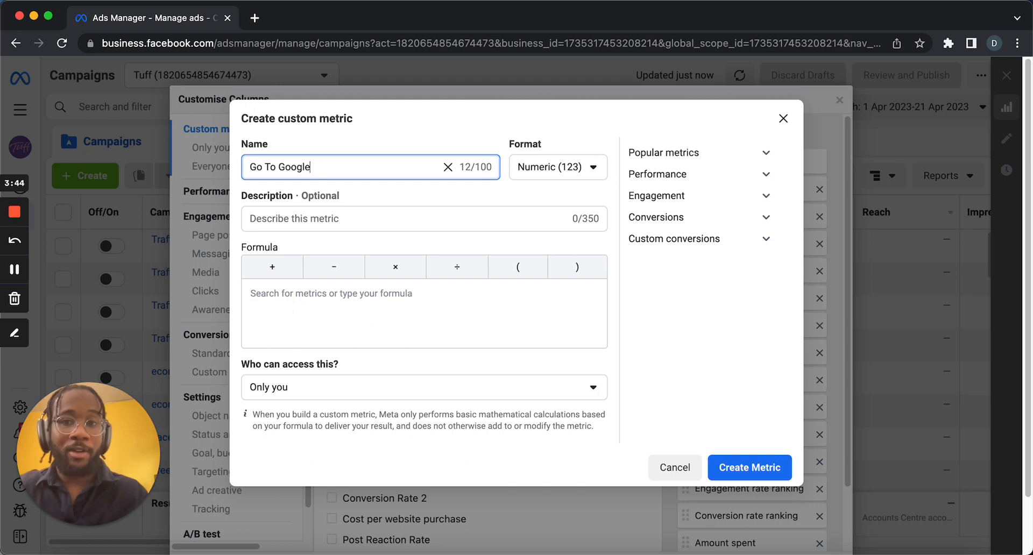
{"action": "type", "text": "Rate"}
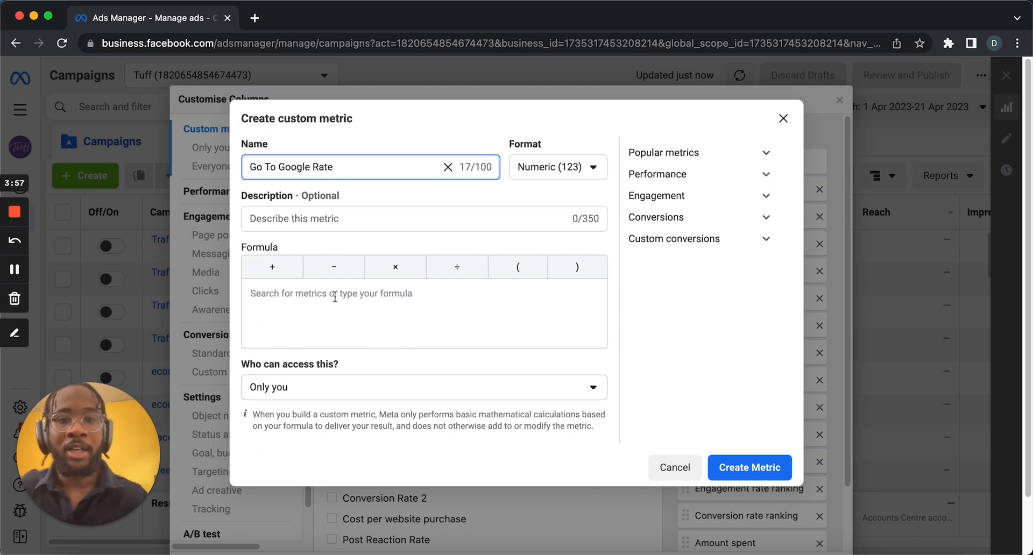
Build the metric formula Google Traffic ÷ Impressions from the custom conversions and popular metrics lists.
{"action": "left_click", "coordinate": [325, 311]}
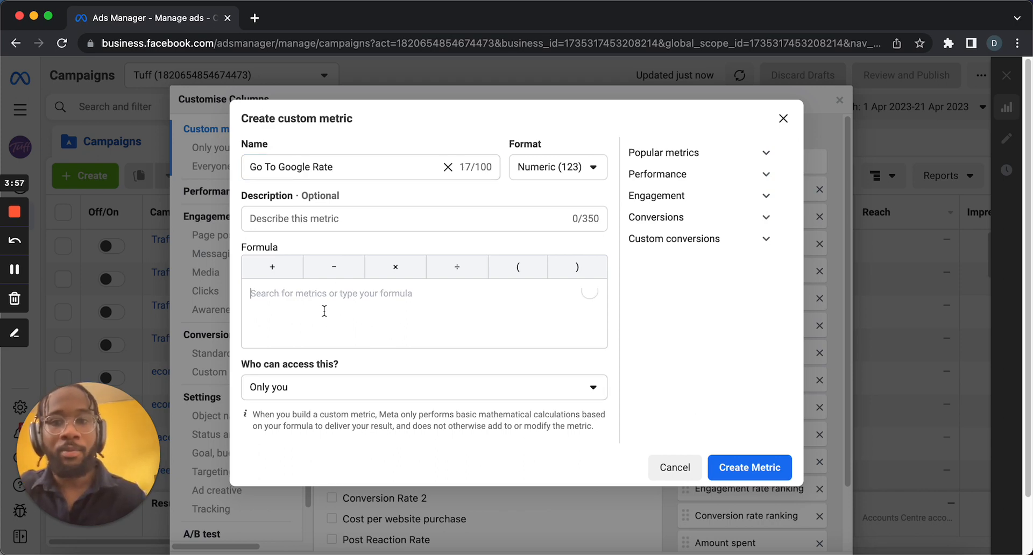
{"action": "left_click", "coordinate": [696, 238]}
{"action": "scroll", "coordinate": [699, 258], "scroll_direction": "down", "scroll_amount": 1}
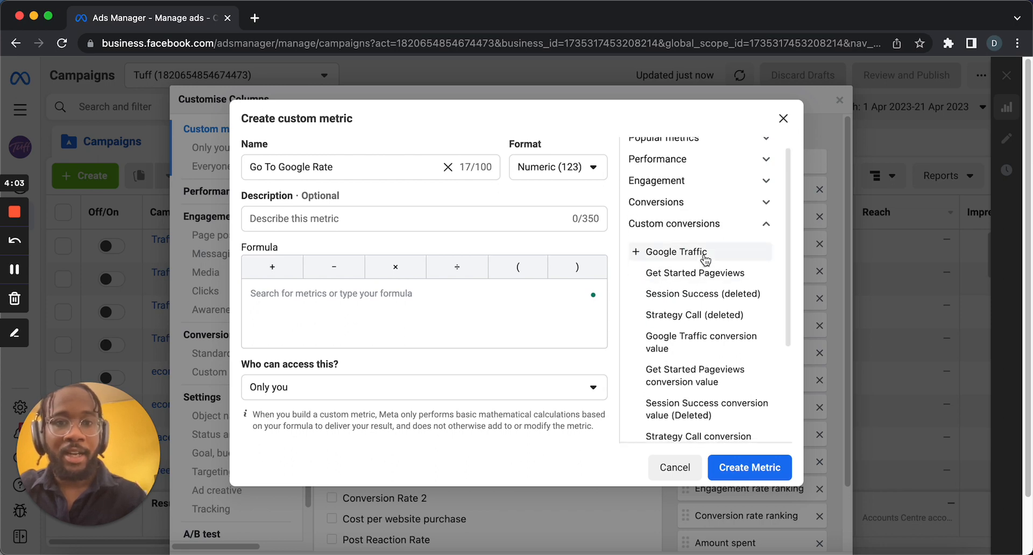
{"action": "left_click", "coordinate": [705, 255]}
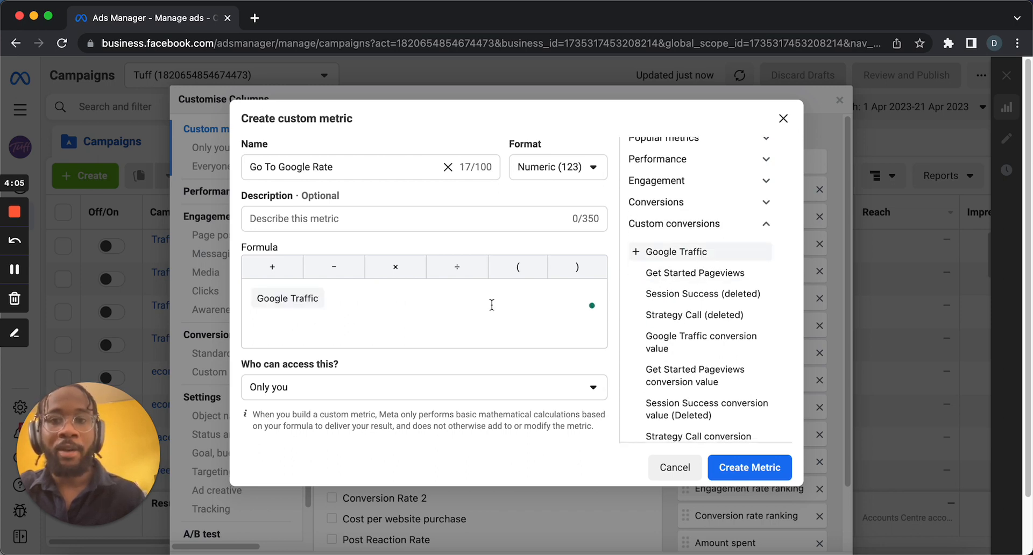
{"action": "left_click", "coordinate": [468, 279]}
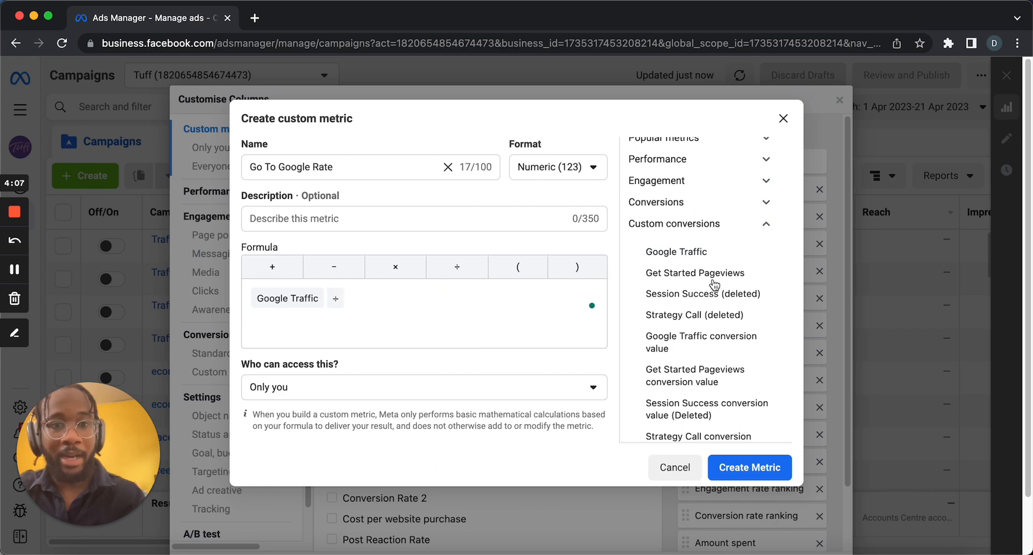
{"action": "scroll", "coordinate": [713, 283], "scroll_direction": "down", "scroll_amount": 1}
{"action": "scroll", "coordinate": [728, 163], "scroll_direction": "up", "scroll_amount": 2}
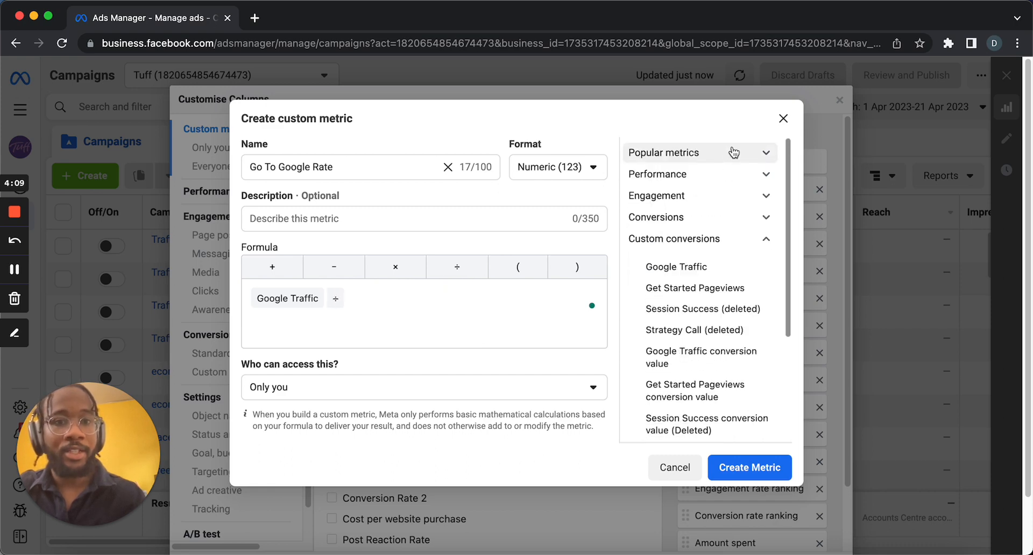
{"action": "left_click", "coordinate": [731, 154]}
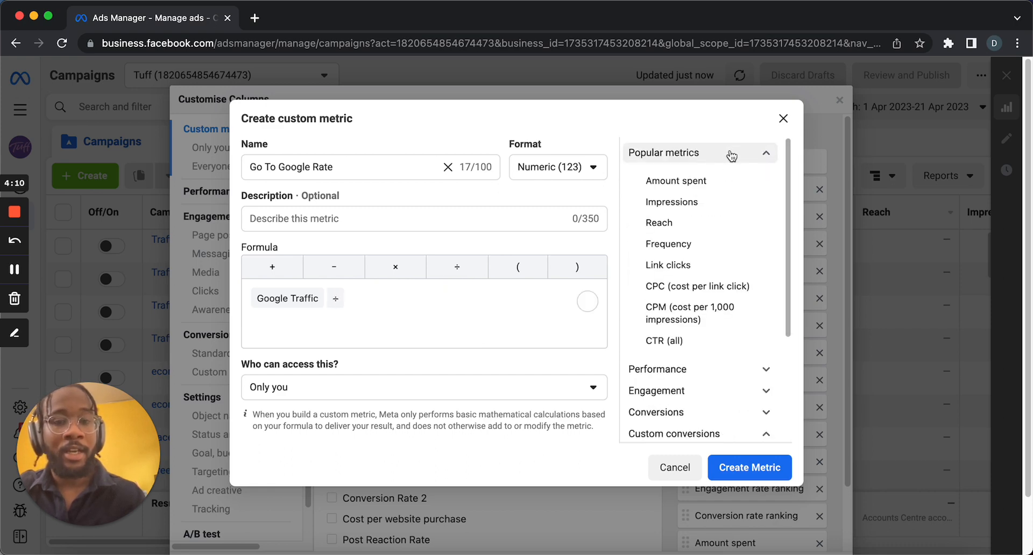
{"action": "left_click", "coordinate": [691, 208]}
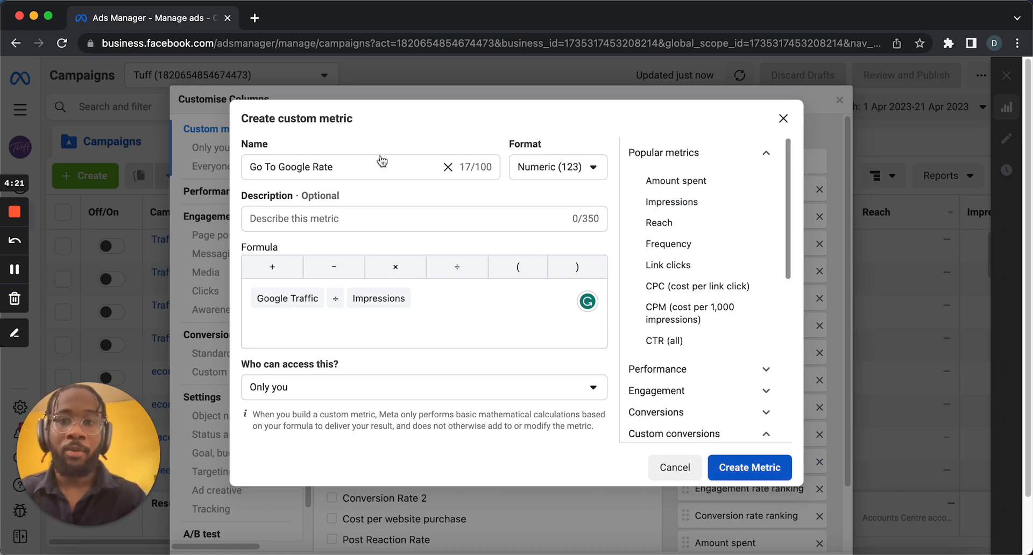
Set the metric format to Percentage (%) and create the metric.
{"action": "left_click", "coordinate": [535, 169]}
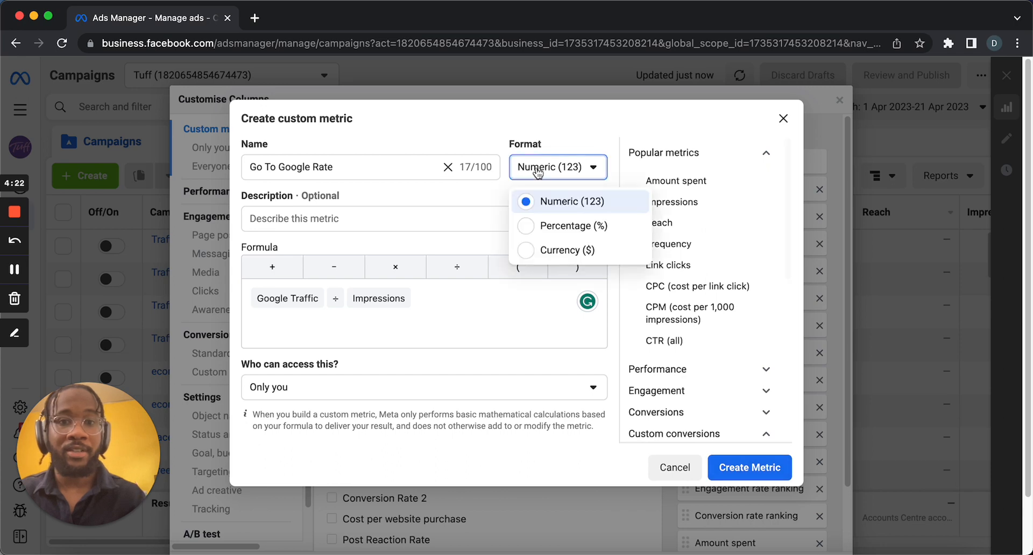
{"action": "left_click", "coordinate": [546, 228]}
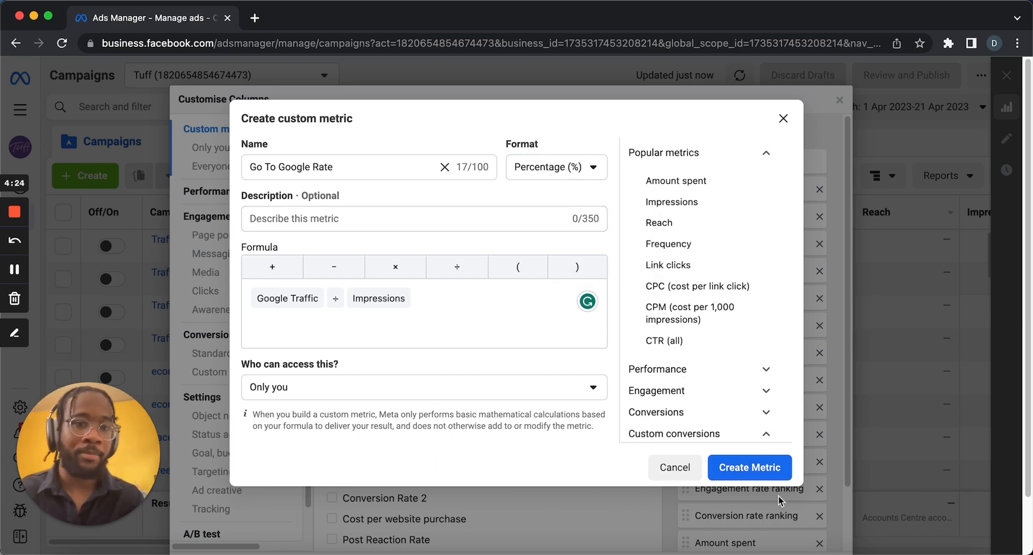
{"action": "left_click", "coordinate": [745, 470]}
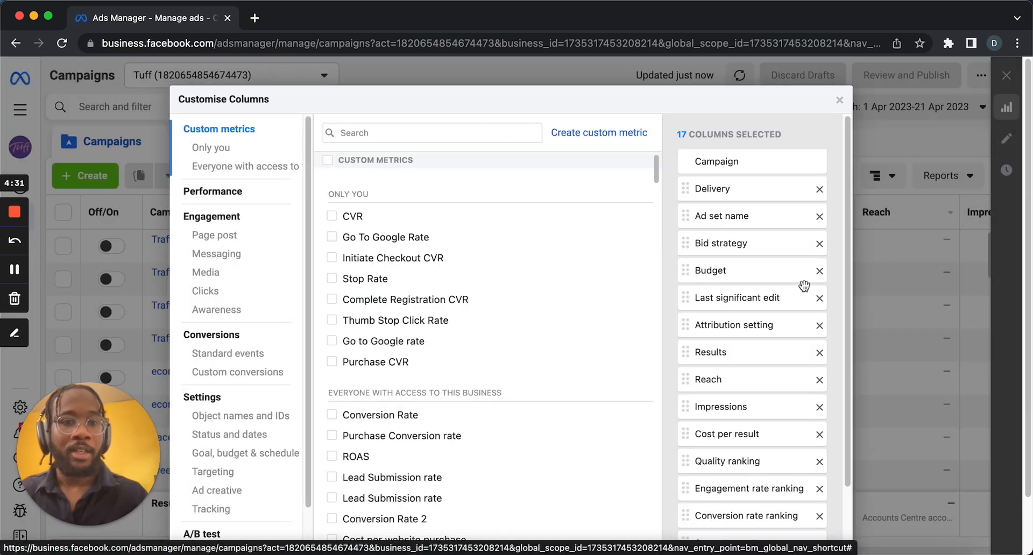
Remove every selected column except Campaign.
{"action": "scroll", "coordinate": [801, 290], "scroll_direction": "down", "scroll_amount": 5}
{"action": "scroll", "coordinate": [803, 286], "scroll_direction": "up", "scroll_amount": 3}
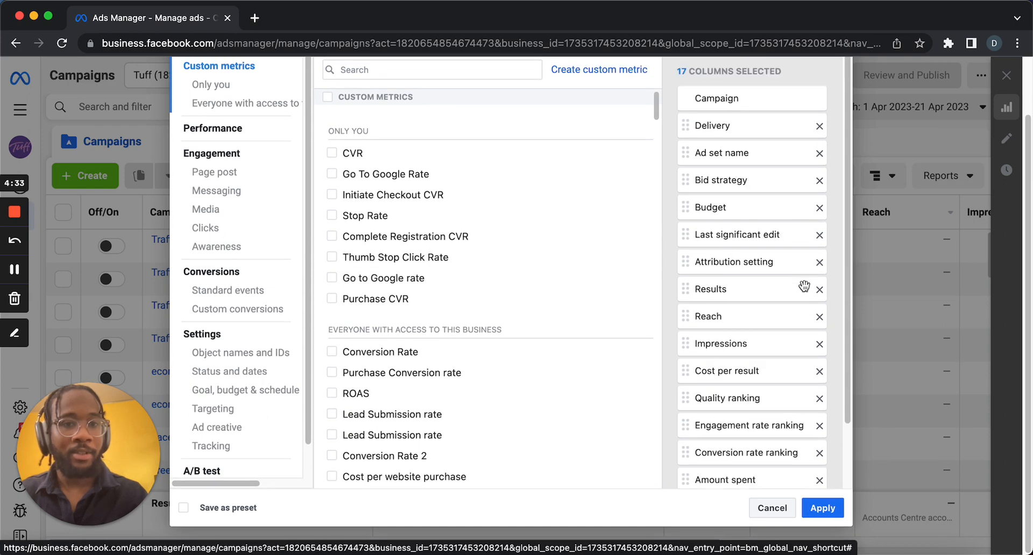
{"action": "left_click", "coordinate": [818, 127]}
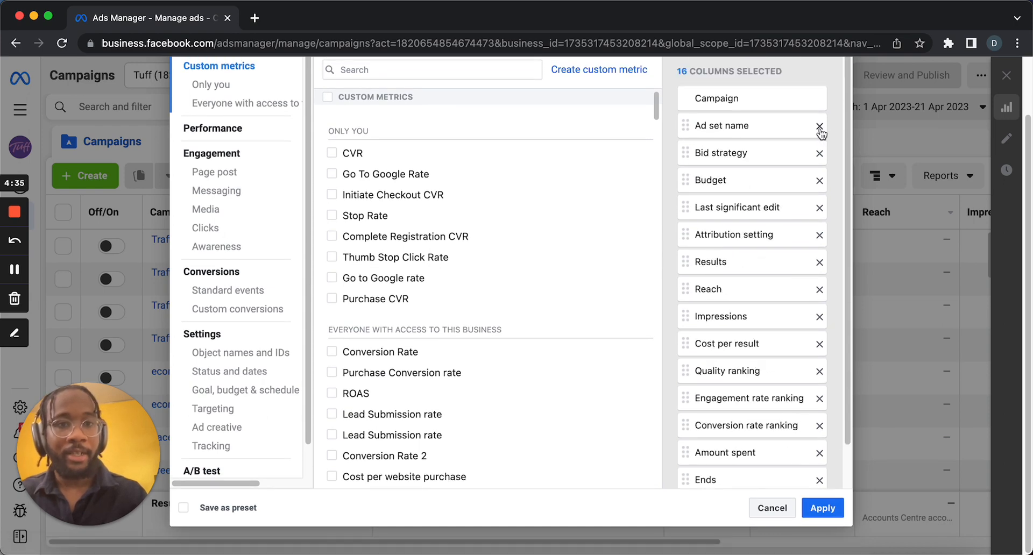
{"action": "left_click", "coordinate": [819, 127]}
{"action": "left_click", "coordinate": [819, 127]}
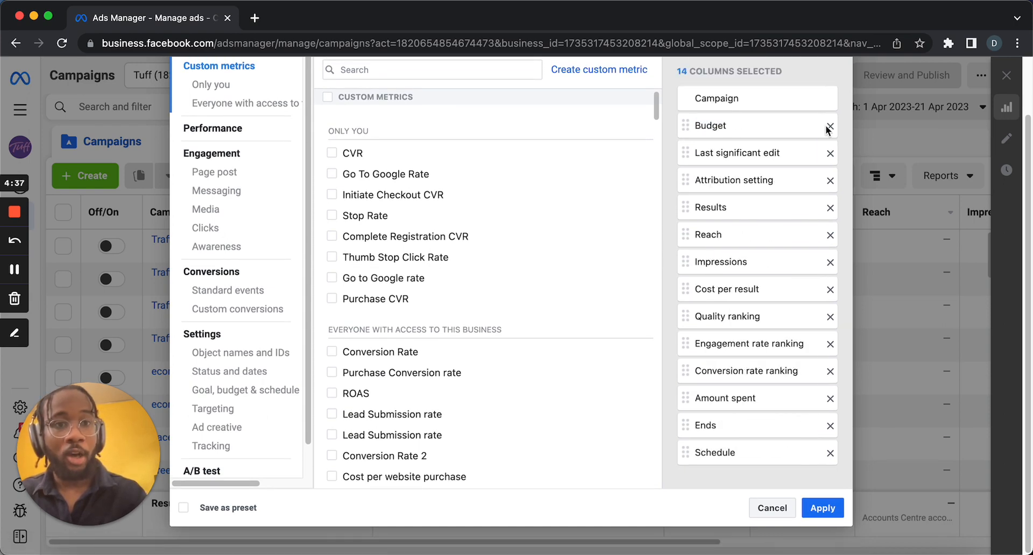
{"action": "left_click", "coordinate": [829, 127]}
{"action": "left_click", "coordinate": [829, 127]}
{"action": "left_click", "coordinate": [829, 127]}
{"action": "left_click", "coordinate": [829, 127]}
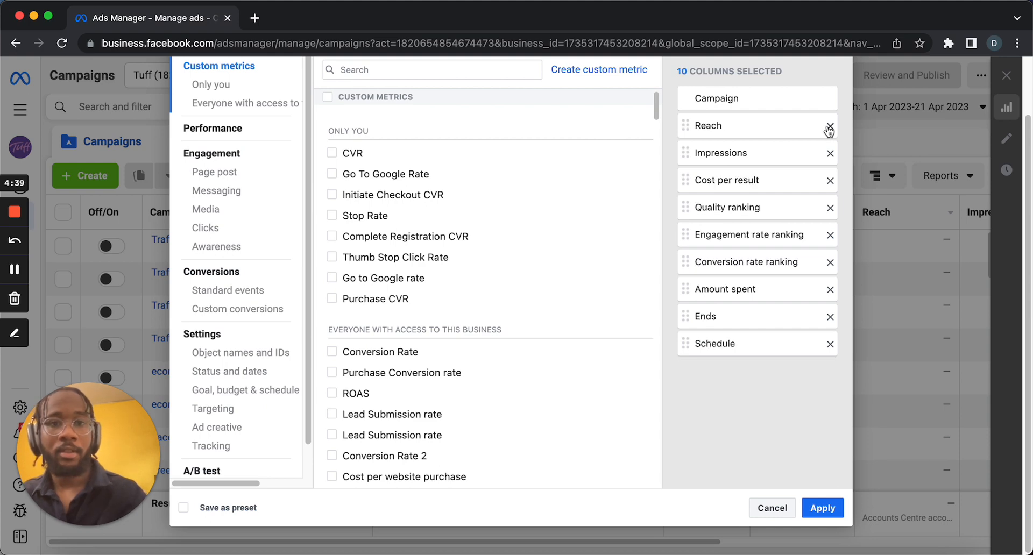
{"action": "left_click", "coordinate": [829, 127]}
{"action": "left_click", "coordinate": [829, 127]}
{"action": "left_click", "coordinate": [829, 127]}
{"action": "left_click", "coordinate": [829, 127]}
{"action": "left_click", "coordinate": [829, 127]}
{"action": "left_click", "coordinate": [829, 127]}
{"action": "left_click", "coordinate": [829, 127]}
{"action": "left_click", "coordinate": [829, 127]}
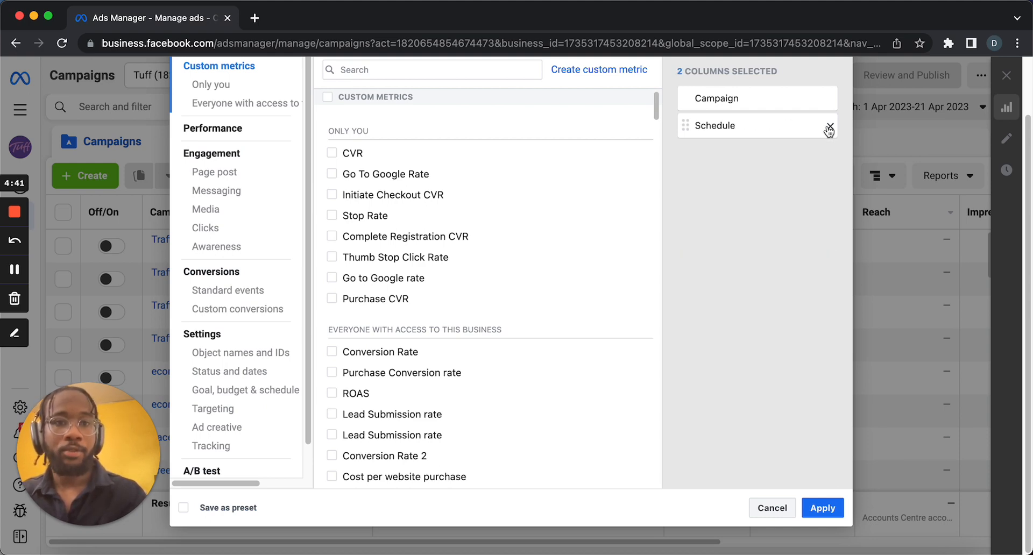
{"action": "left_click", "coordinate": [829, 127]}
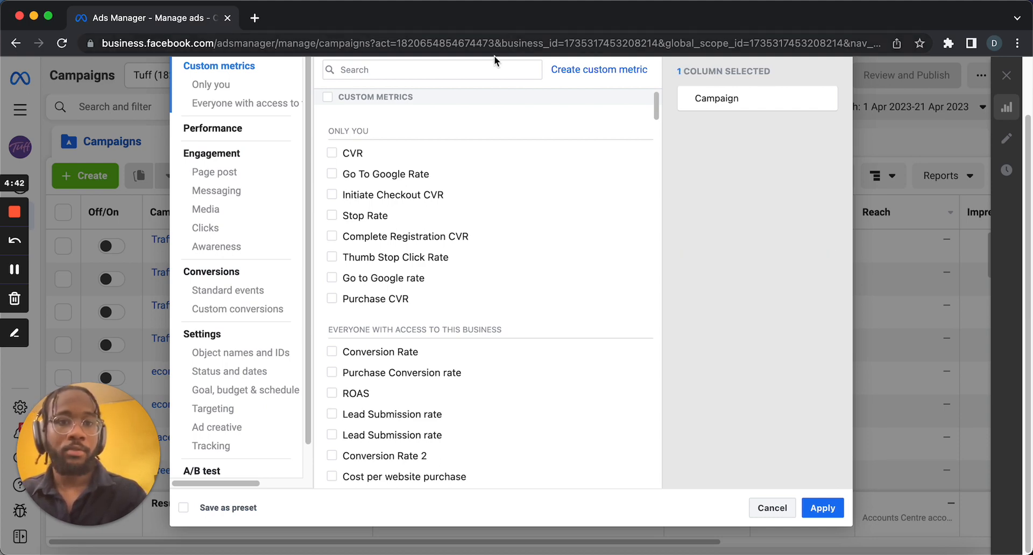
Search the columns for google and add the Google Traffic conversion total as a column.
{"action": "left_click", "coordinate": [459, 75]}
{"action": "type", "text": "google"}
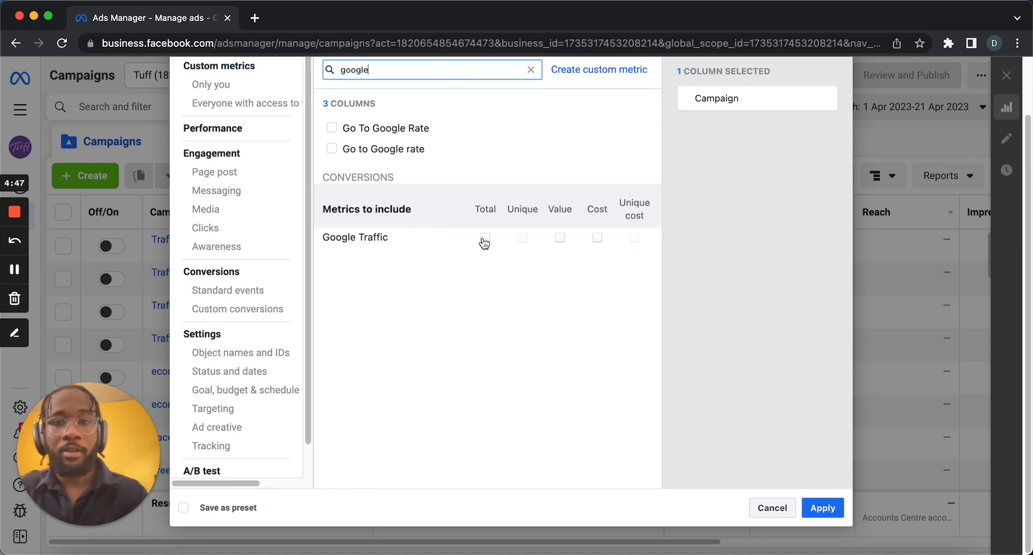
{"action": "left_click", "coordinate": [485, 238]}
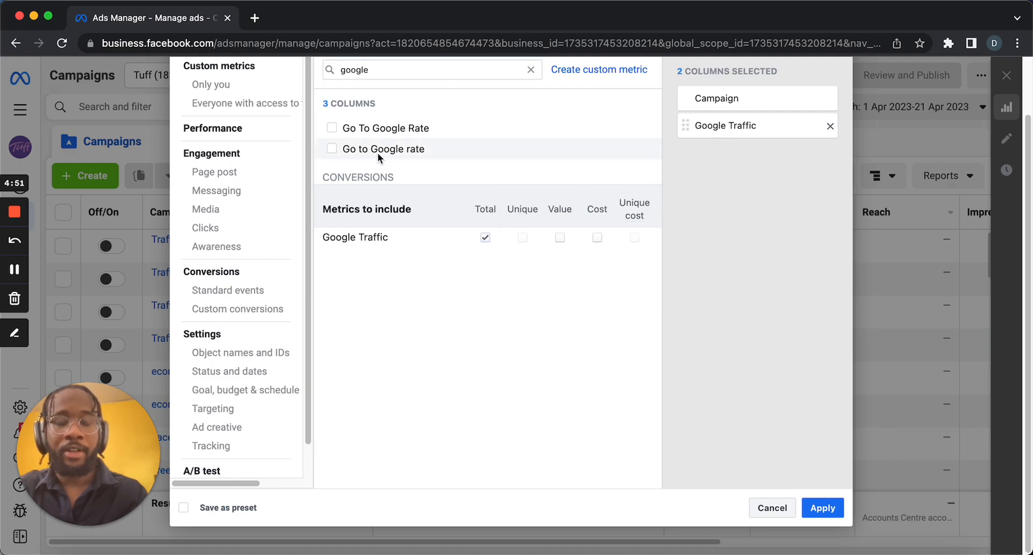
Add the Go To Google Rate custom metric as a column and apply the column changes.
{"action": "mouse_move", "coordinate": [387, 139]}
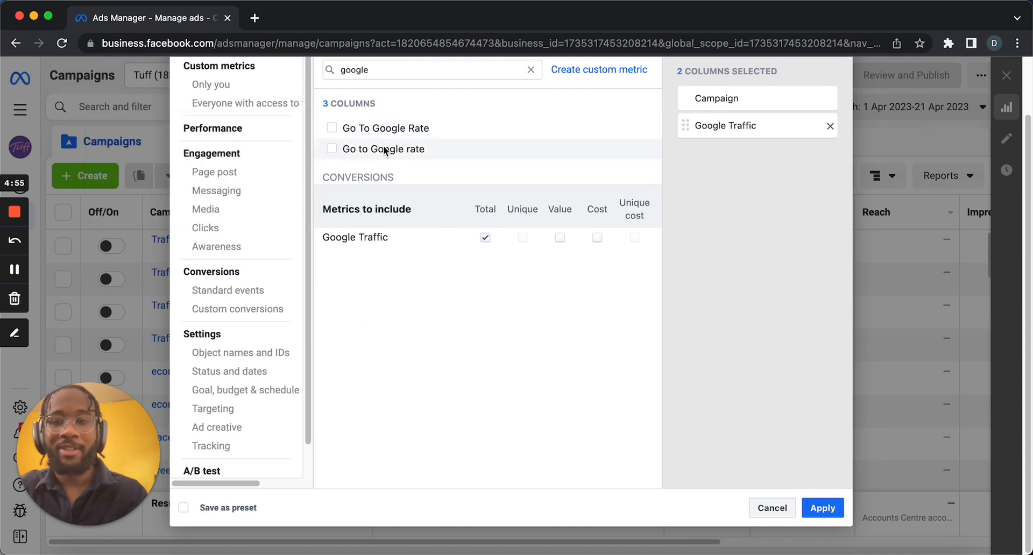
{"action": "left_click", "coordinate": [328, 129]}
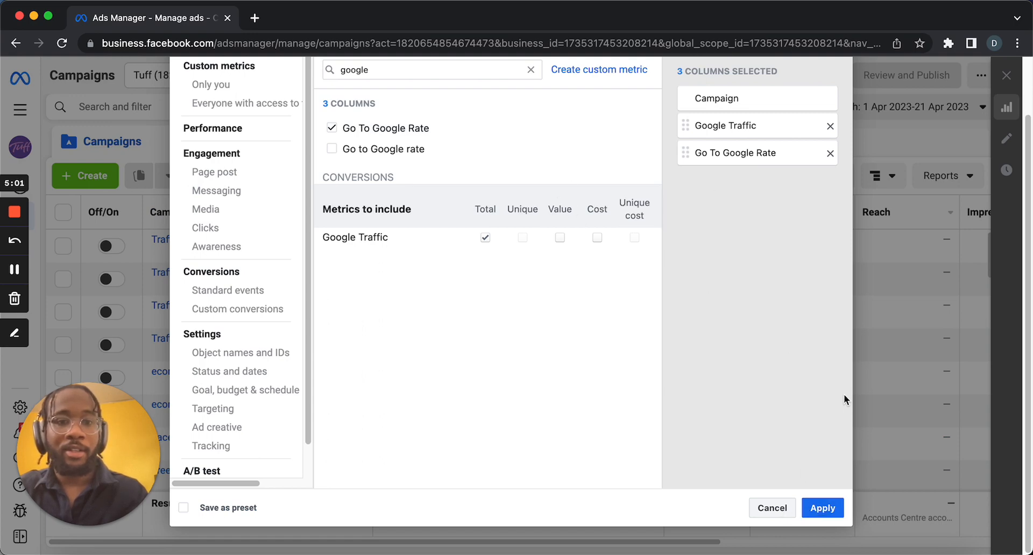
{"action": "left_click", "coordinate": [824, 509]}
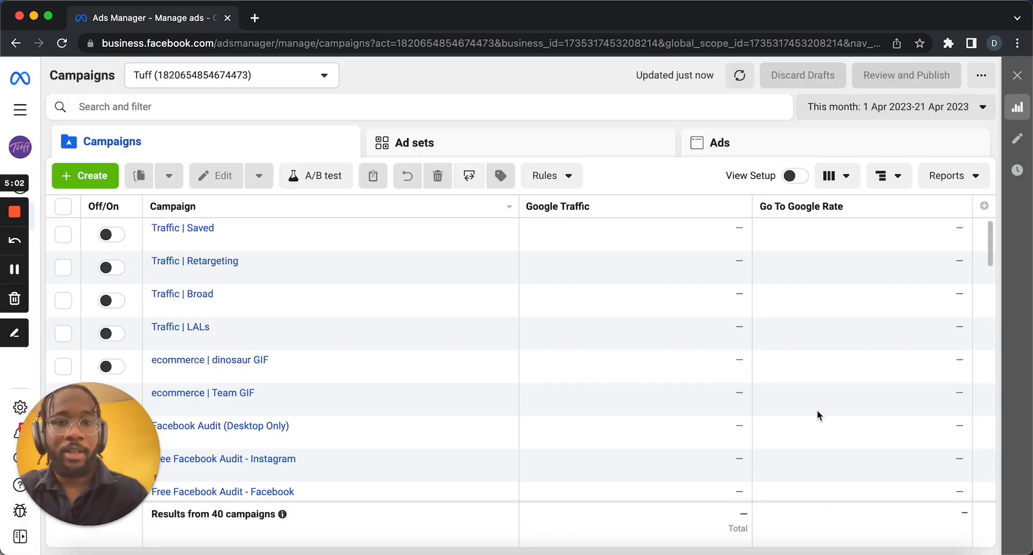
Reopen column customisation and save the current column set as a preset named Google Traffic.
{"action": "scroll", "coordinate": [805, 328], "scroll_direction": "down", "scroll_amount": 1}
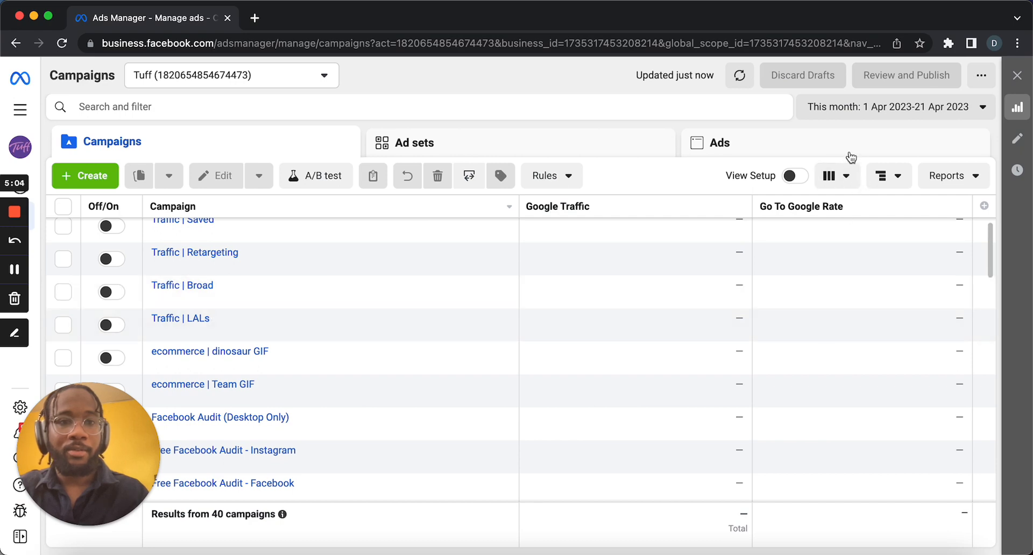
{"action": "left_click", "coordinate": [834, 176]}
{"action": "scroll", "coordinate": [685, 472], "scroll_direction": "down", "scroll_amount": 2}
{"action": "scroll", "coordinate": [748, 532], "scroll_direction": "down", "scroll_amount": 2}
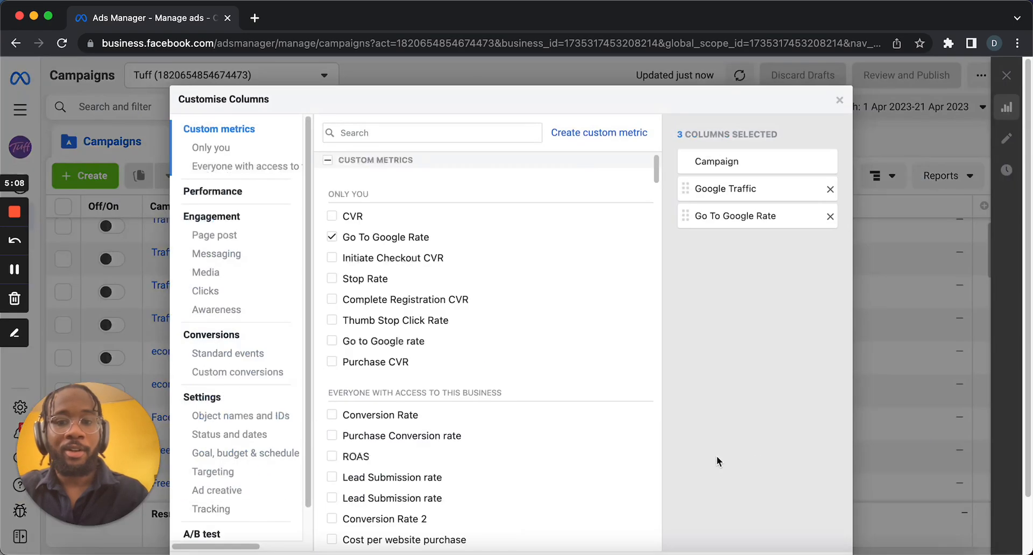
{"action": "left_click", "coordinate": [752, 453]}
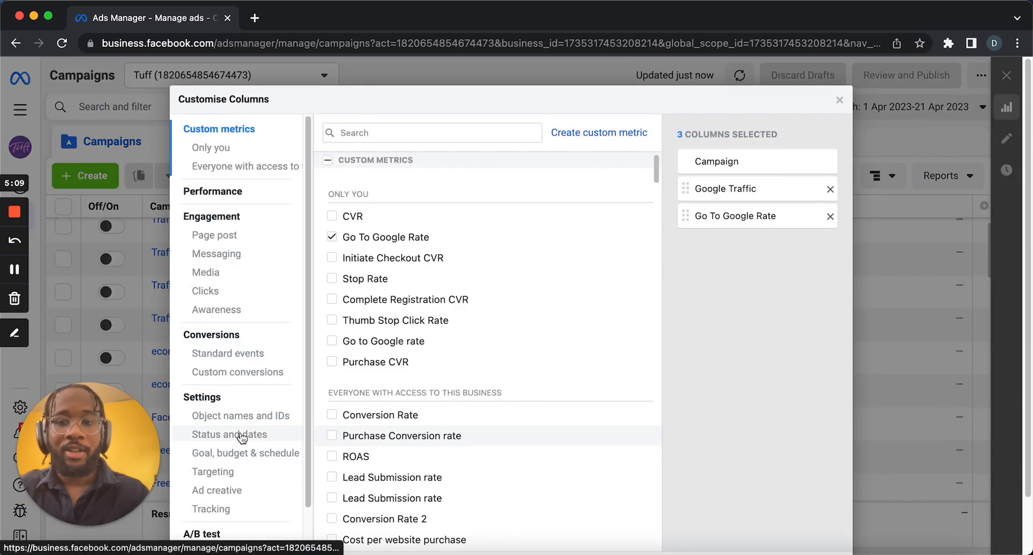
{"action": "scroll", "coordinate": [486, 367], "scroll_direction": "down", "scroll_amount": 2}
{"action": "left_click", "coordinate": [223, 507]}
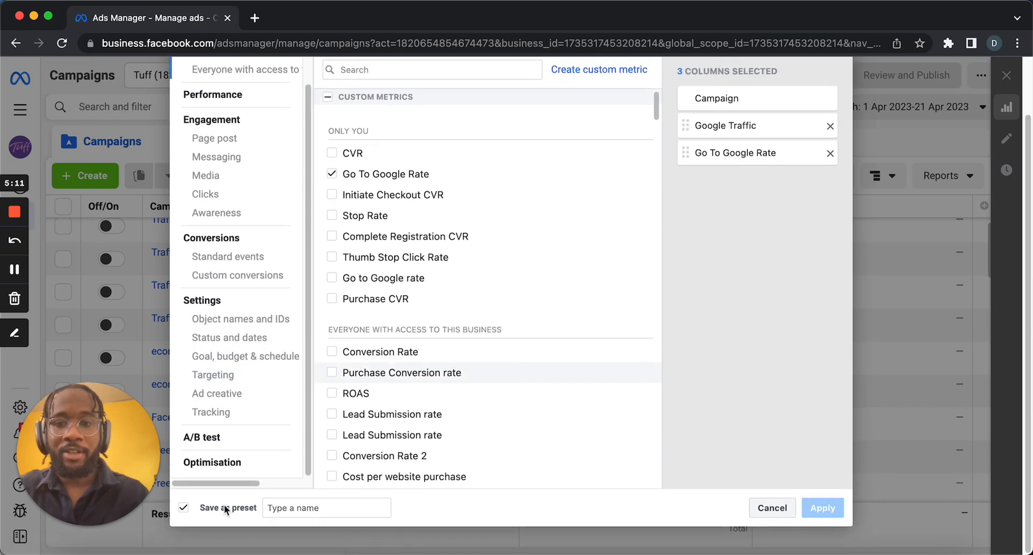
{"action": "left_click", "coordinate": [288, 509]}
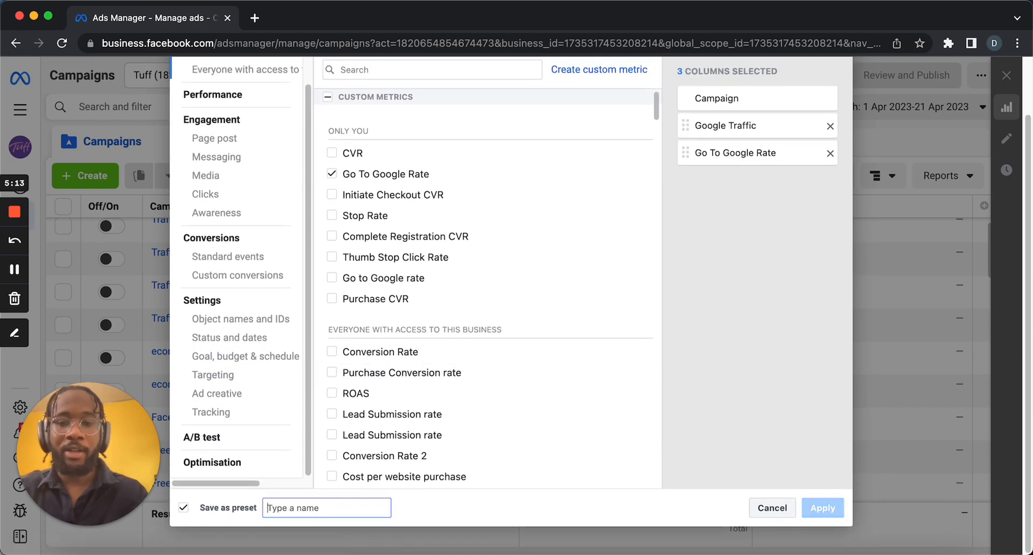
{"action": "type", "text": "Google Traffic"}
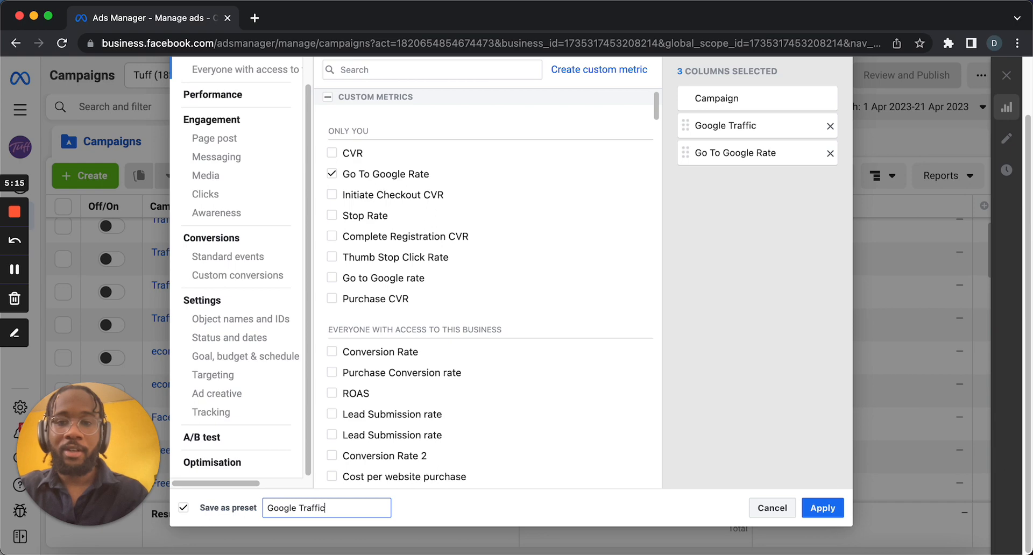
{"action": "left_click", "coordinate": [819, 507]}
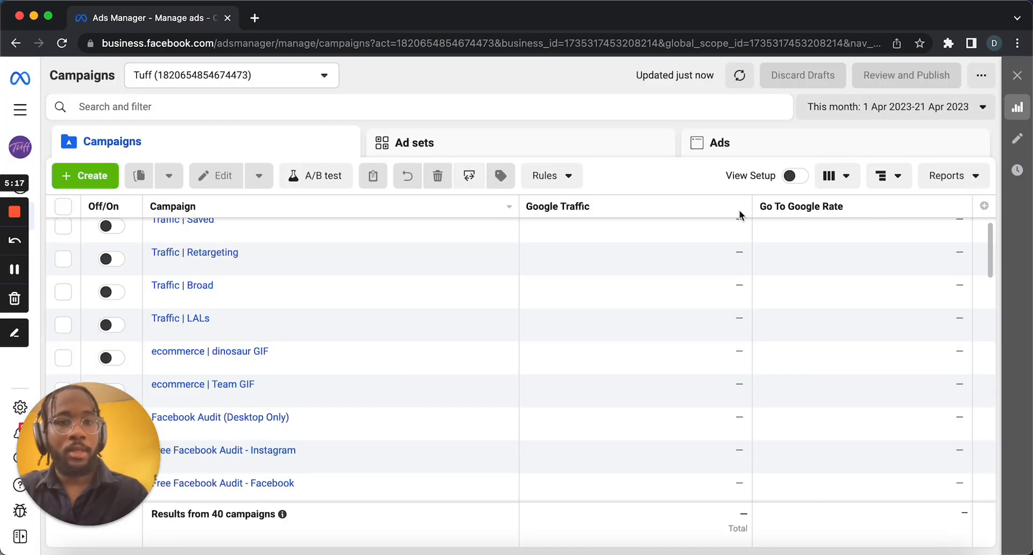
Compare attribution settings using the 1-day view window.
{"action": "scroll", "coordinate": [787, 328], "scroll_direction": "up", "scroll_amount": 1}
{"action": "mouse_move", "coordinate": [729, 220]}
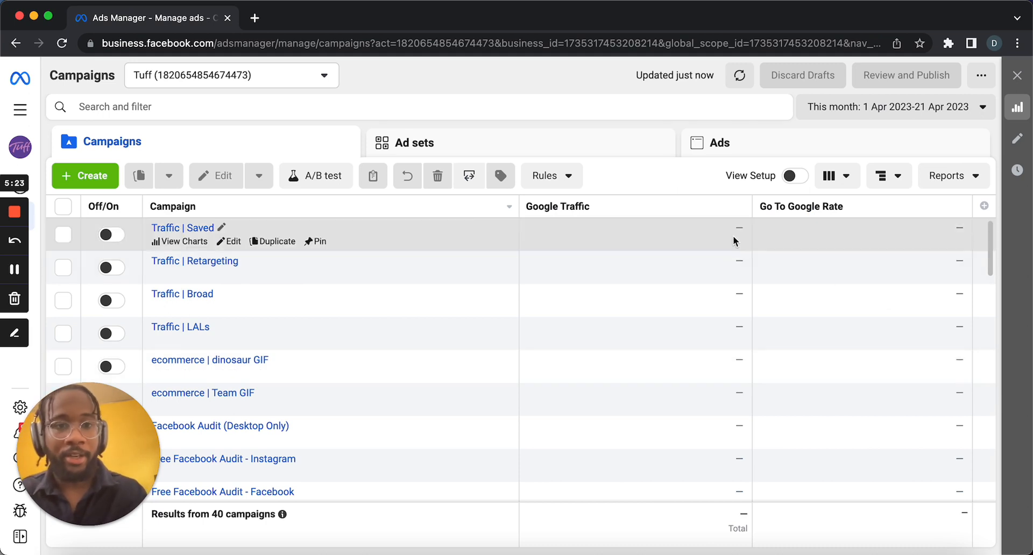
{"action": "left_click", "coordinate": [837, 175]}
{"action": "scroll", "coordinate": [791, 291], "scroll_direction": "down", "scroll_amount": 5}
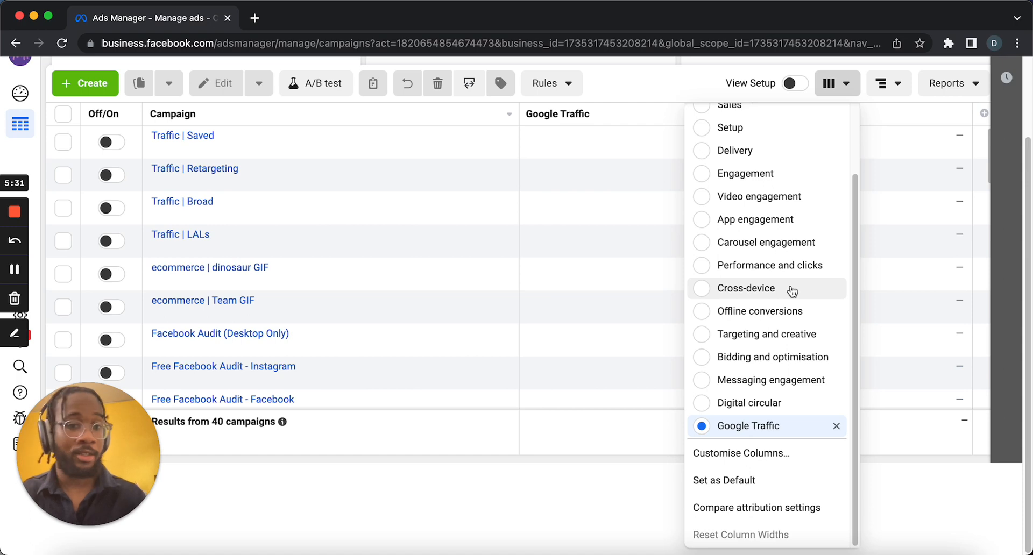
{"action": "left_click", "coordinate": [757, 507]}
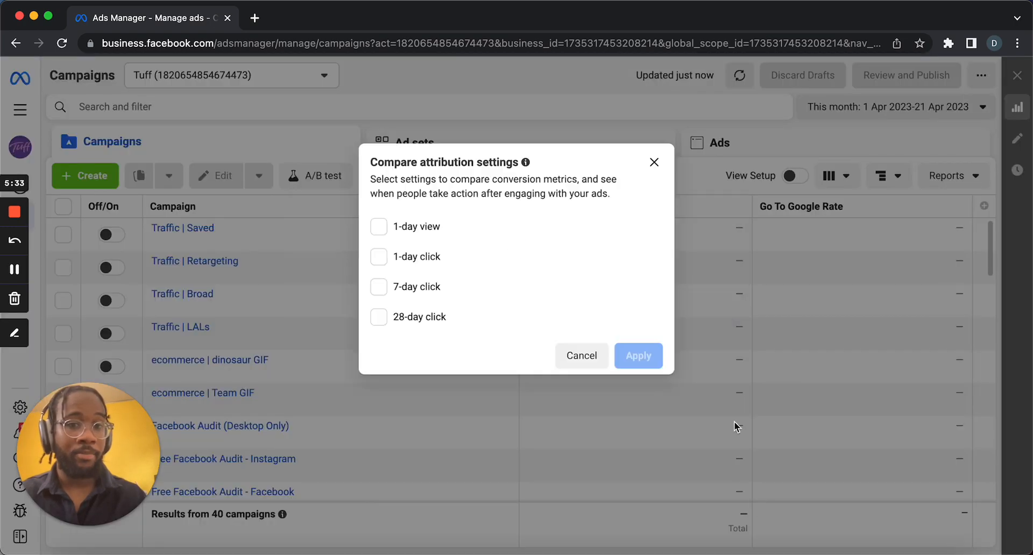
{"action": "left_click", "coordinate": [412, 228]}
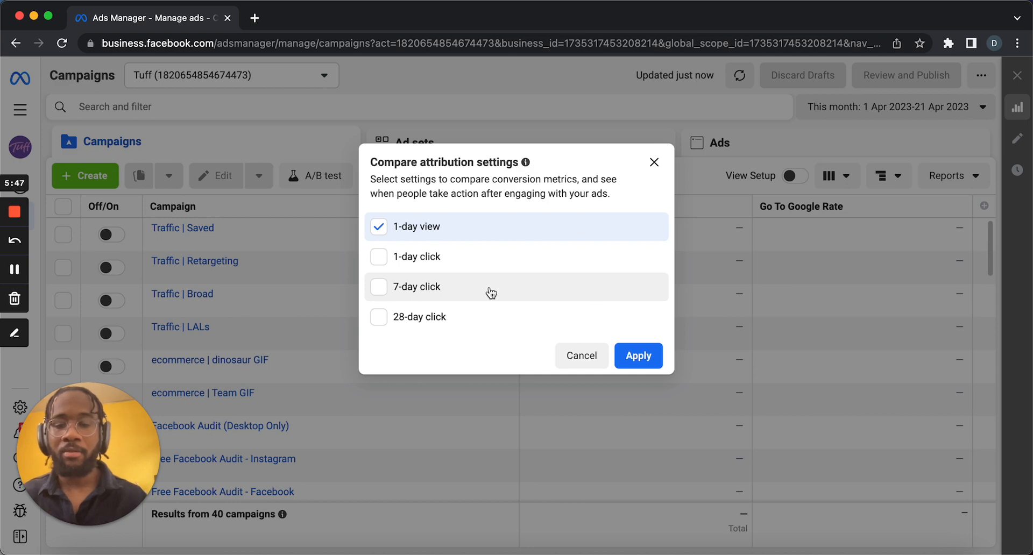
{"action": "left_click", "coordinate": [625, 352]}
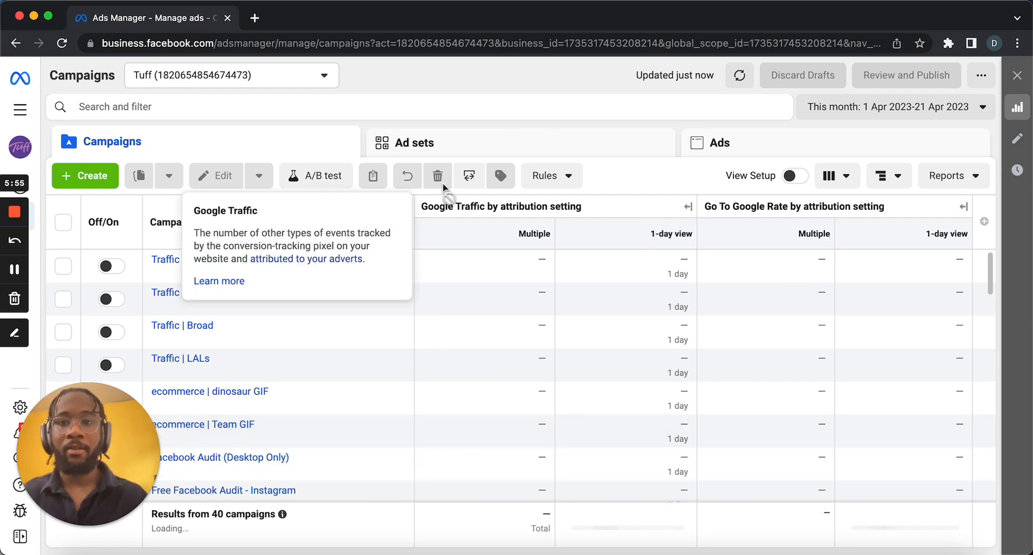
Switch the ad account to Teachable.
{"action": "left_click", "coordinate": [308, 82]}
{"action": "scroll", "coordinate": [279, 278], "scroll_direction": "down", "scroll_amount": 5}
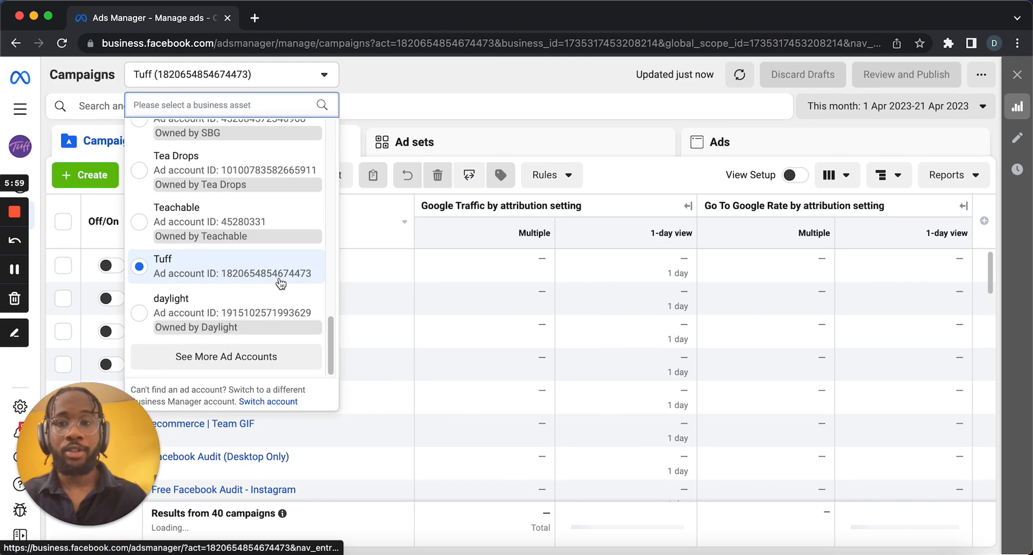
{"action": "left_click", "coordinate": [280, 240]}
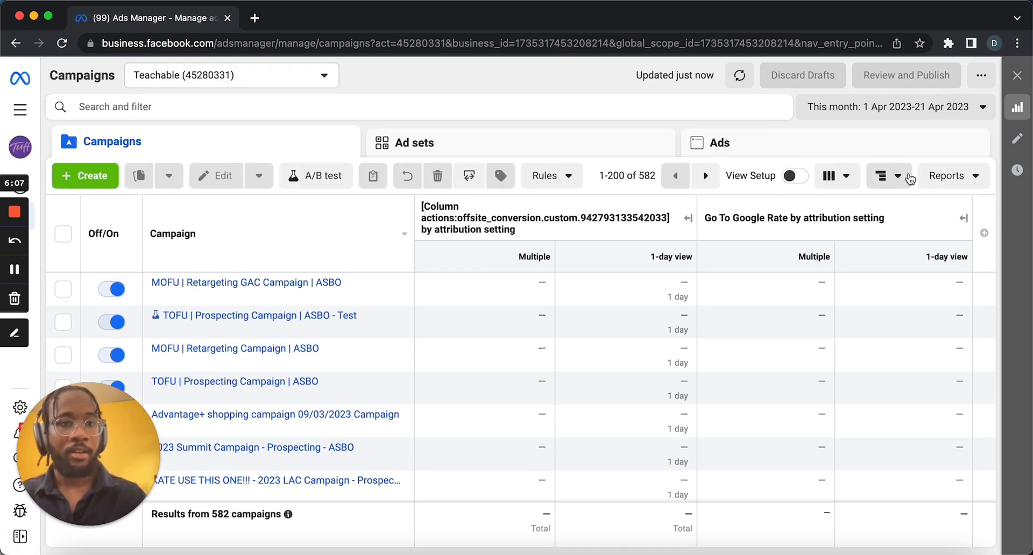
Apply the Teachable View column preset to the campaigns table.
{"action": "left_click", "coordinate": [909, 178]}
{"action": "left_click", "coordinate": [845, 176]}
{"action": "scroll", "coordinate": [767, 355], "scroll_direction": "down", "scroll_amount": 3}
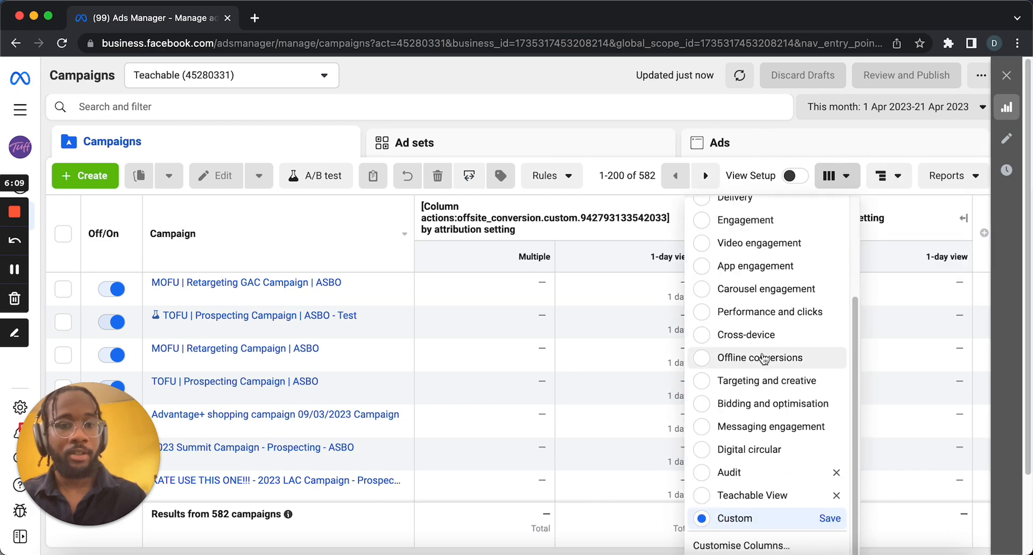
{"action": "left_click", "coordinate": [748, 496]}
Scroll across the campaigns table to examine the Google Traffic, cost per Google Traffic and Go to Google rate columns.
{"action": "scroll", "coordinate": [743, 499], "scroll_direction": "right", "scroll_amount": 2}
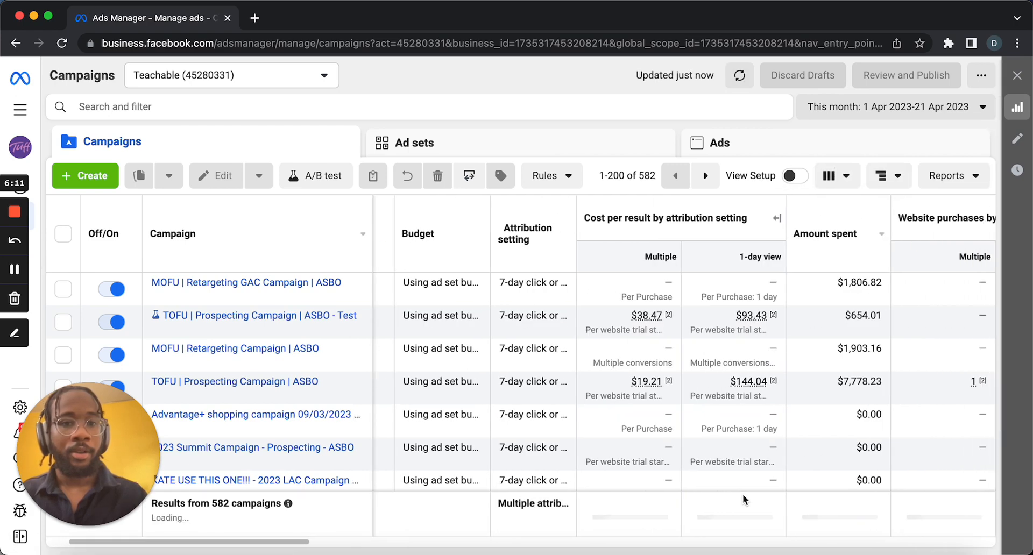
{"action": "scroll", "coordinate": [743, 498], "scroll_direction": "right", "scroll_amount": 8}
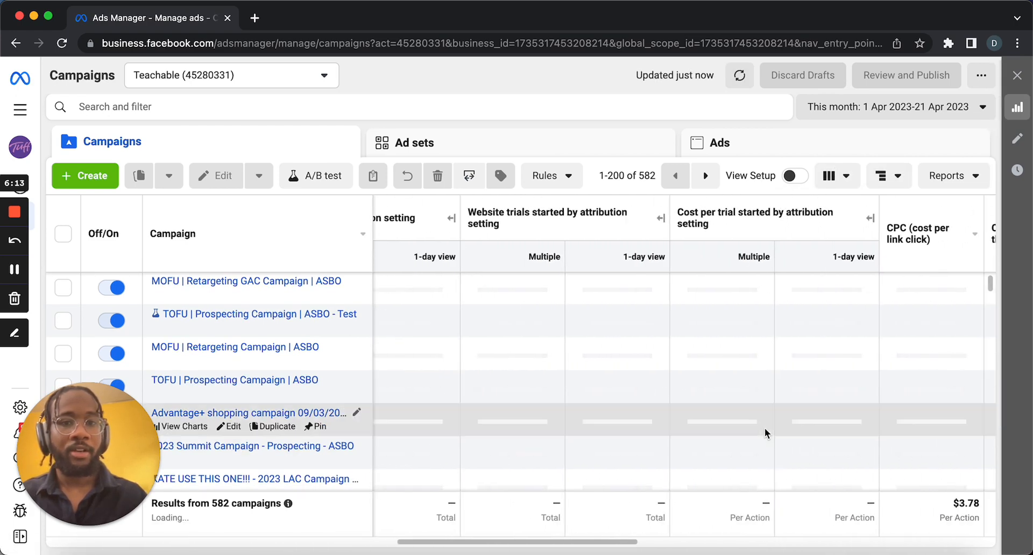
{"action": "scroll", "coordinate": [766, 433], "scroll_direction": "right", "scroll_amount": 5}
{"action": "scroll", "coordinate": [767, 432], "scroll_direction": "down", "scroll_amount": 1}
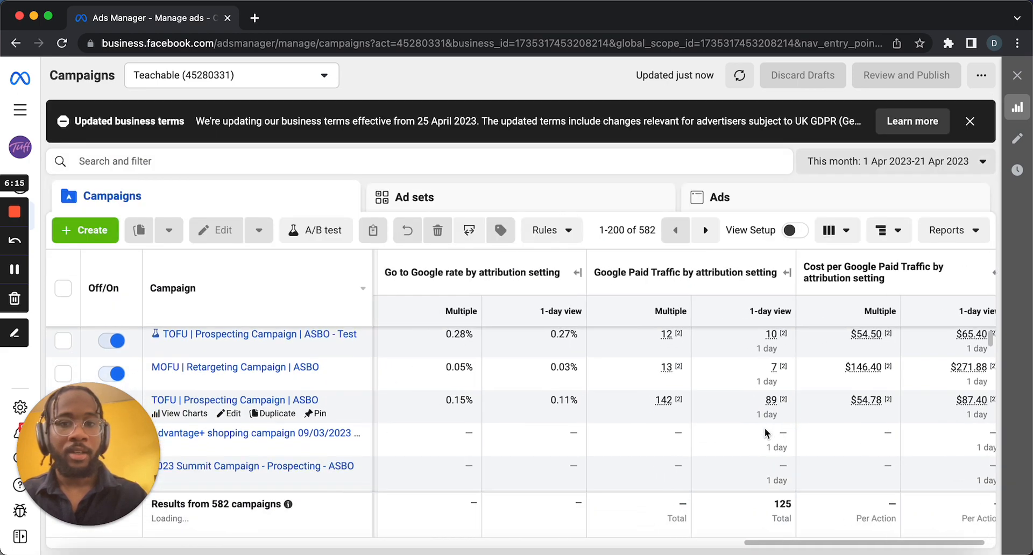
{"action": "scroll", "coordinate": [766, 432], "scroll_direction": "left", "scroll_amount": 5}
{"action": "scroll", "coordinate": [766, 433], "scroll_direction": "up", "scroll_amount": 1}
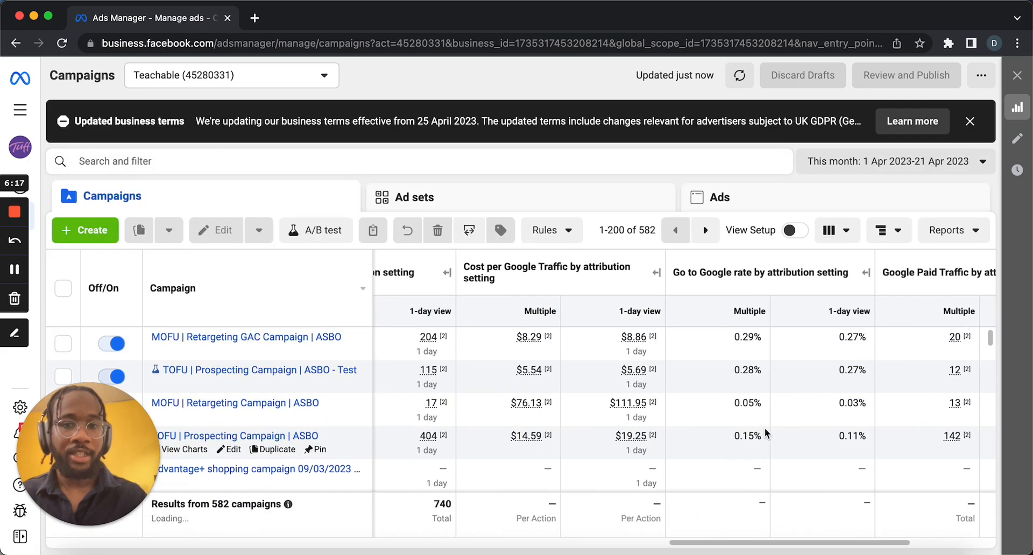
{"action": "scroll", "coordinate": [766, 433], "scroll_direction": "left", "scroll_amount": 4}
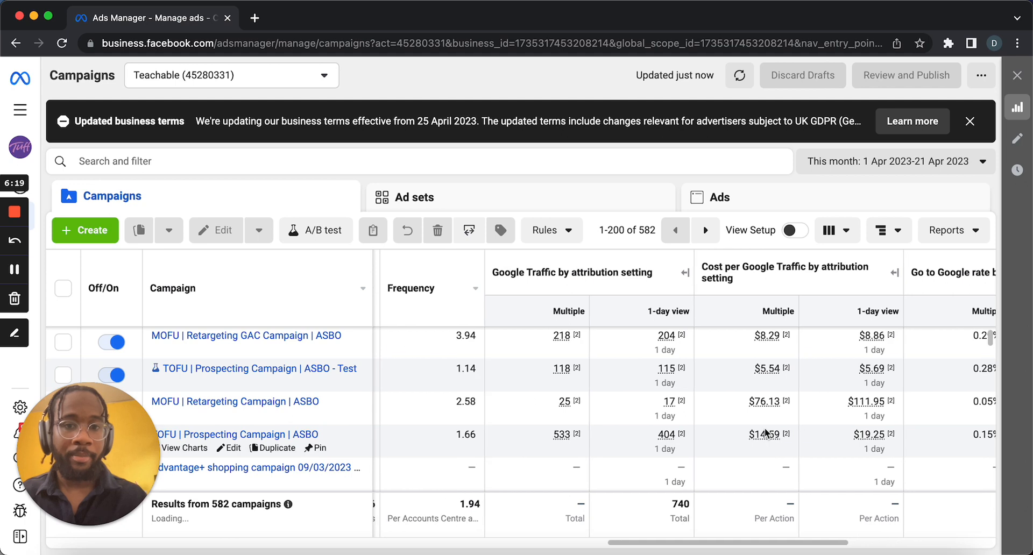
{"action": "scroll", "coordinate": [767, 433], "scroll_direction": "right", "scroll_amount": 3}
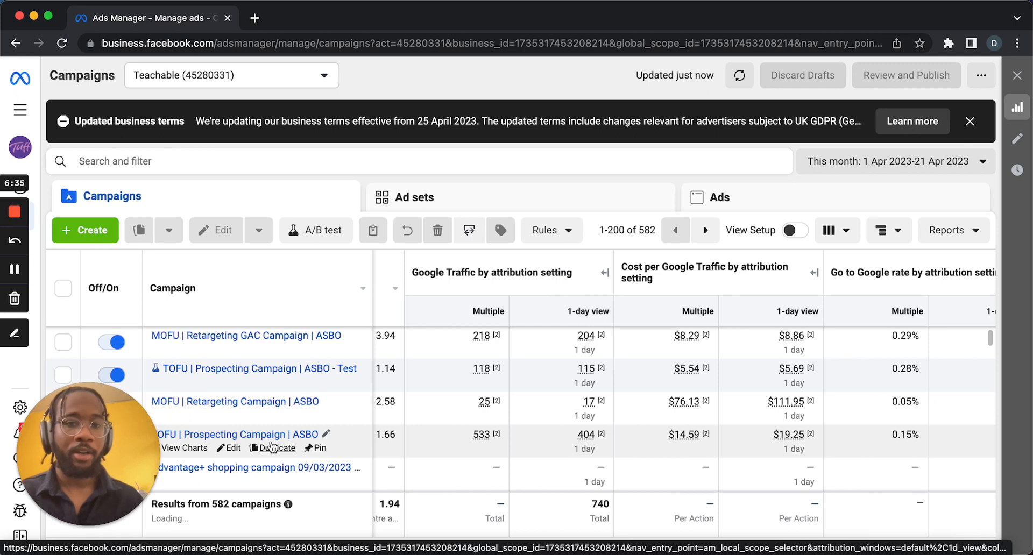
{"action": "mouse_move", "coordinate": [592, 430]}
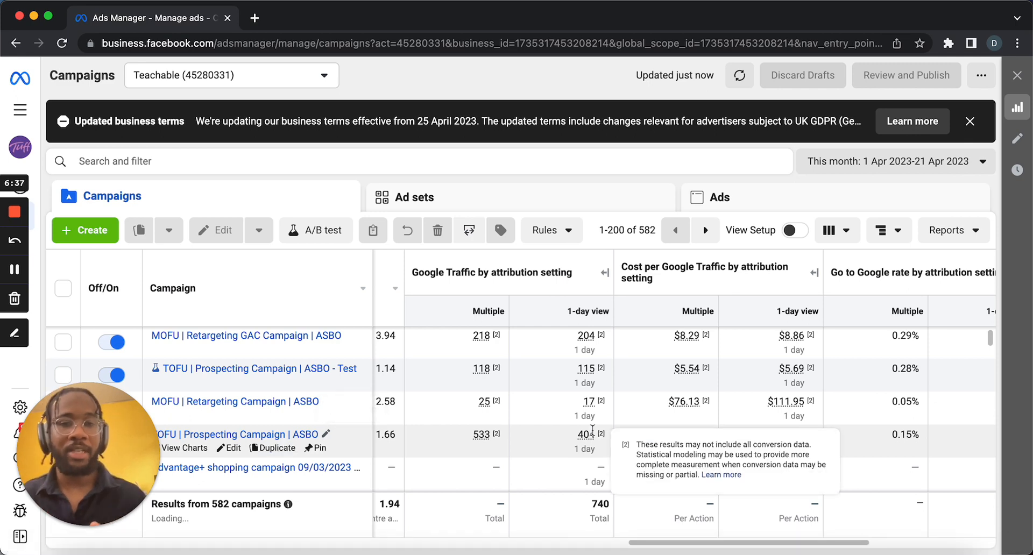